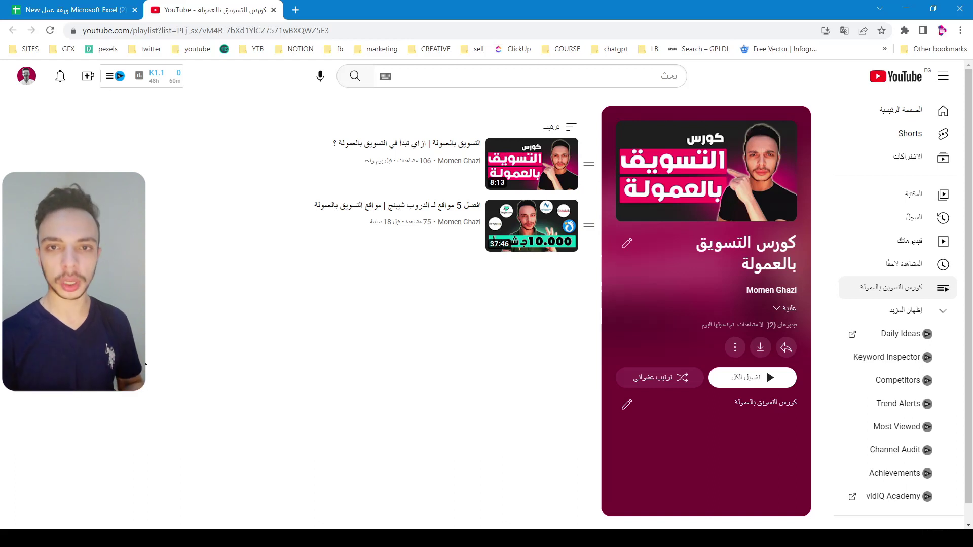
Step: Download the product pricing spreadsheet from Google Sheets in Microsoft Excel (.xlsx) format
{"action": "left_click", "coordinate": [66, 10]}
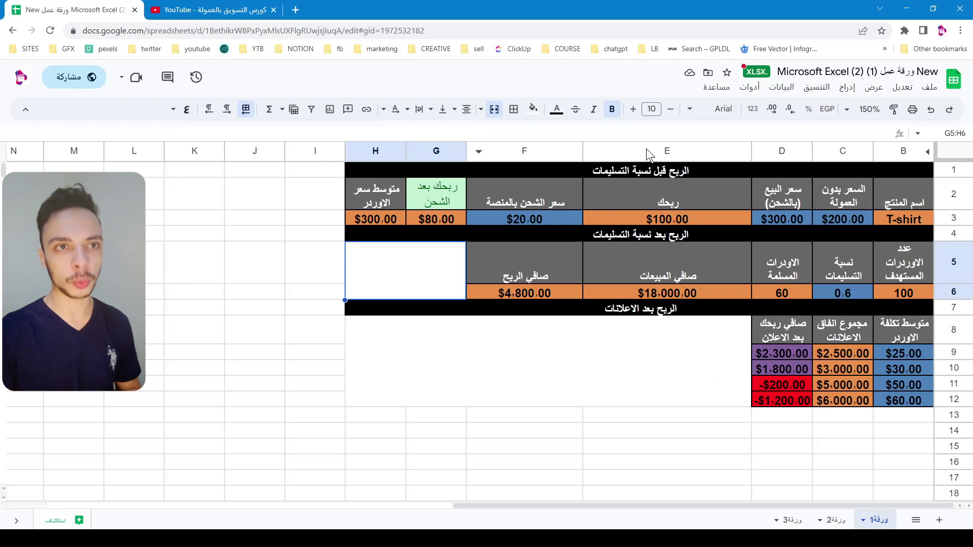
{"action": "left_click", "coordinate": [932, 89]}
{"action": "mouse_move", "coordinate": [828, 256]}
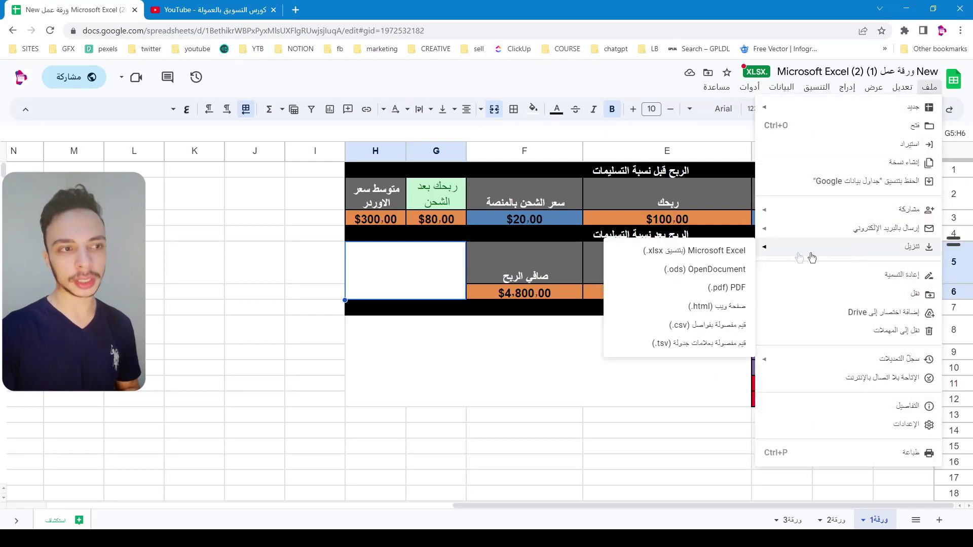
{"action": "left_click", "coordinate": [705, 258]}
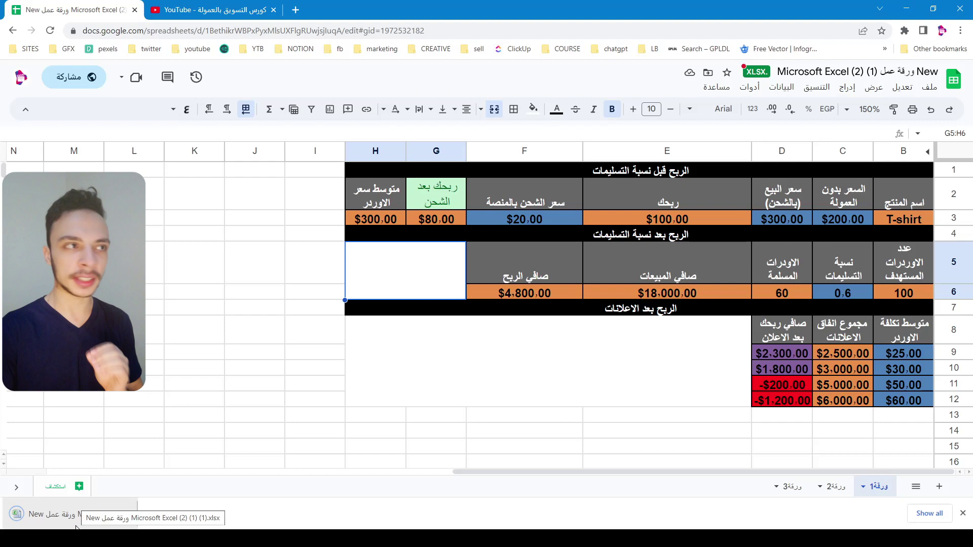
Step: Open Google Drive from the Google apps list in a new browser tab
{"action": "left_click", "coordinate": [296, 10]}
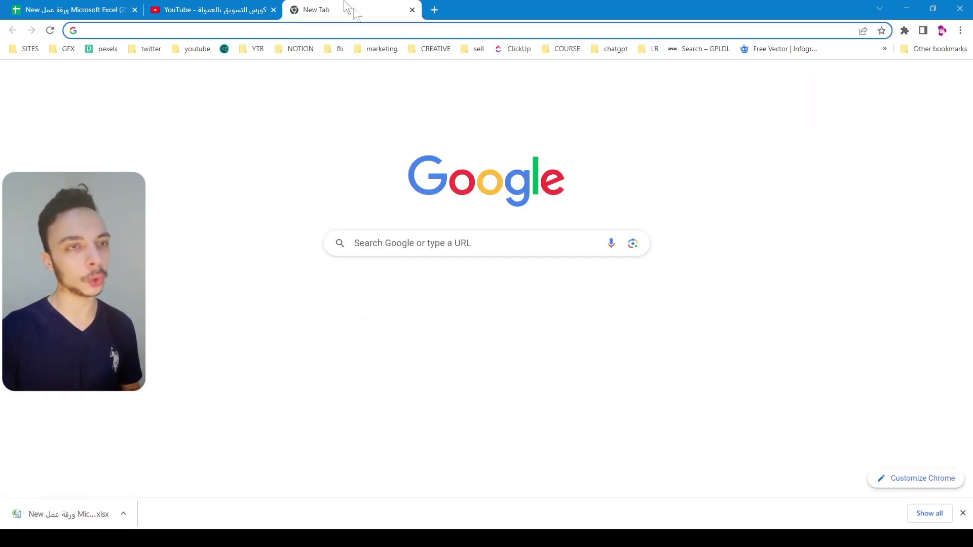
{"action": "left_click", "coordinate": [926, 82]}
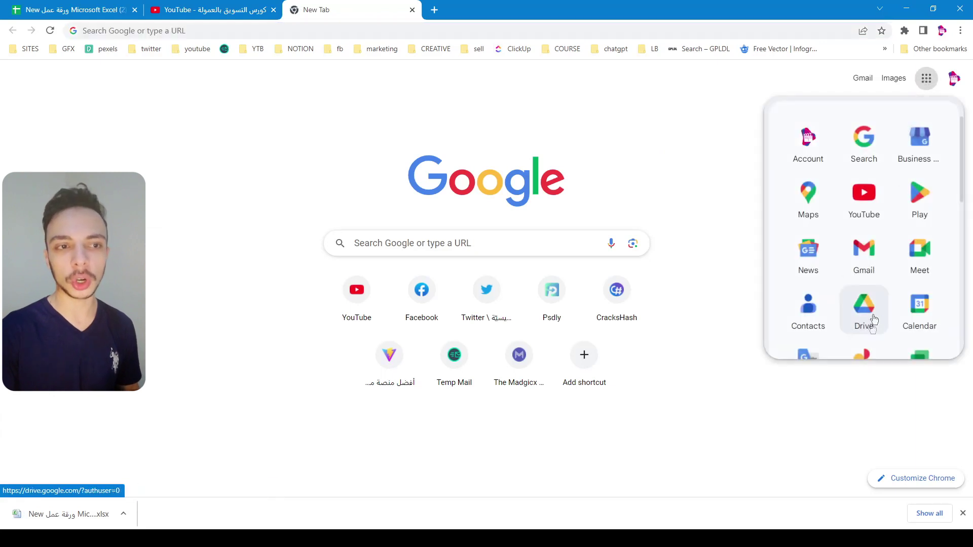
{"action": "scroll", "coordinate": [867, 311], "scroll_direction": "down", "scroll_amount": 1}
{"action": "scroll", "coordinate": [918, 324], "scroll_direction": "down", "scroll_amount": 5}
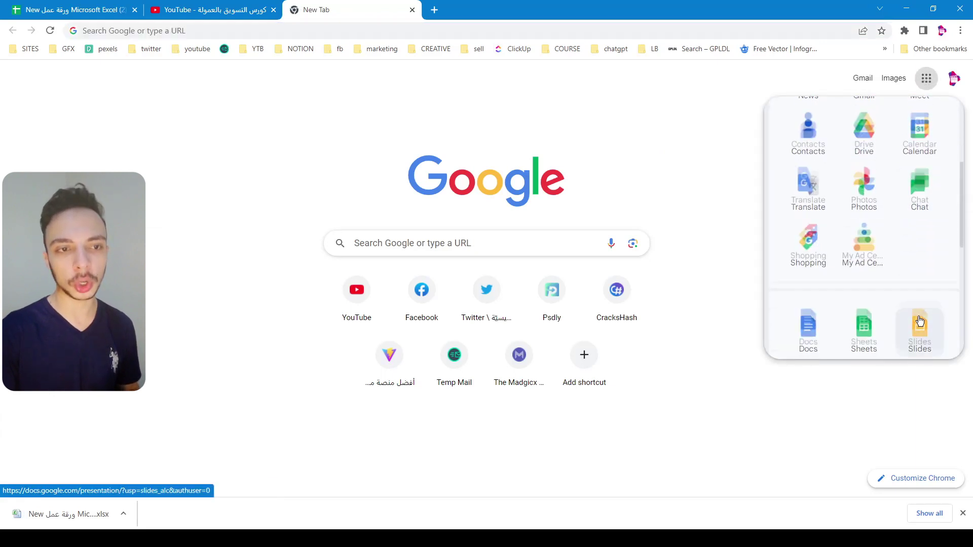
{"action": "scroll", "coordinate": [872, 231], "scroll_direction": "up", "scroll_amount": 5}
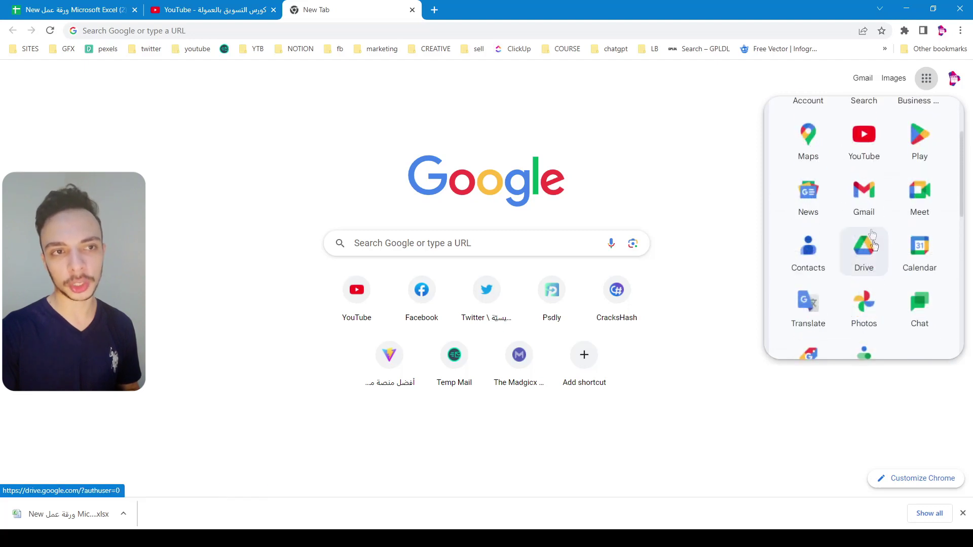
{"action": "left_click", "coordinate": [870, 264]}
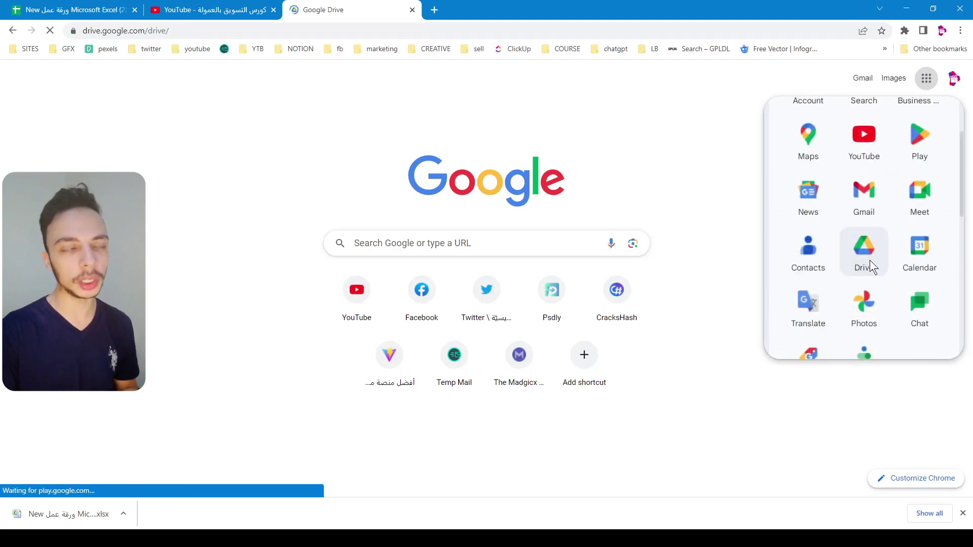
Step: Try to upload the downloaded .xlsx workbook to My Drive
{"action": "scroll", "coordinate": [580, 385], "scroll_direction": "down", "scroll_amount": 2}
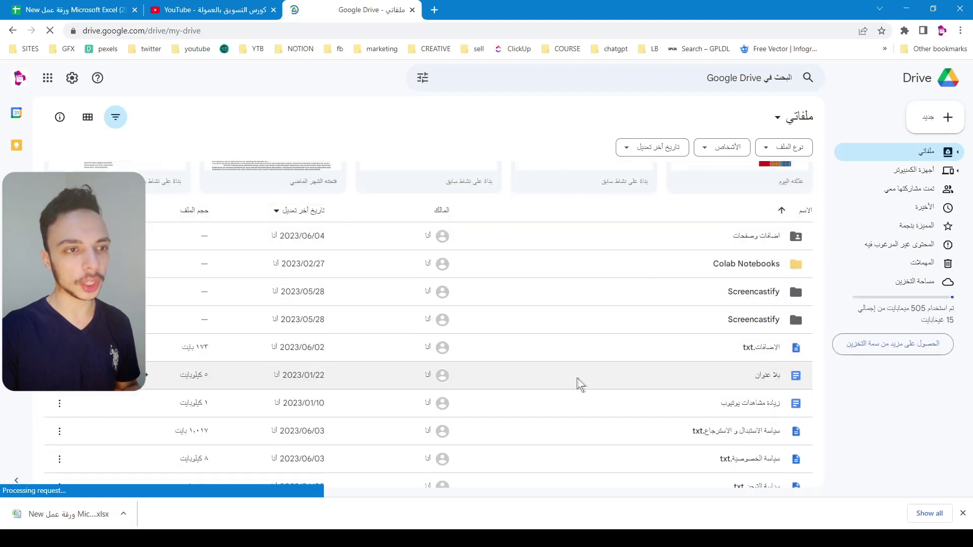
{"action": "left_click_drag", "start_coordinate": [51, 514], "coordinate": [462, 352]}
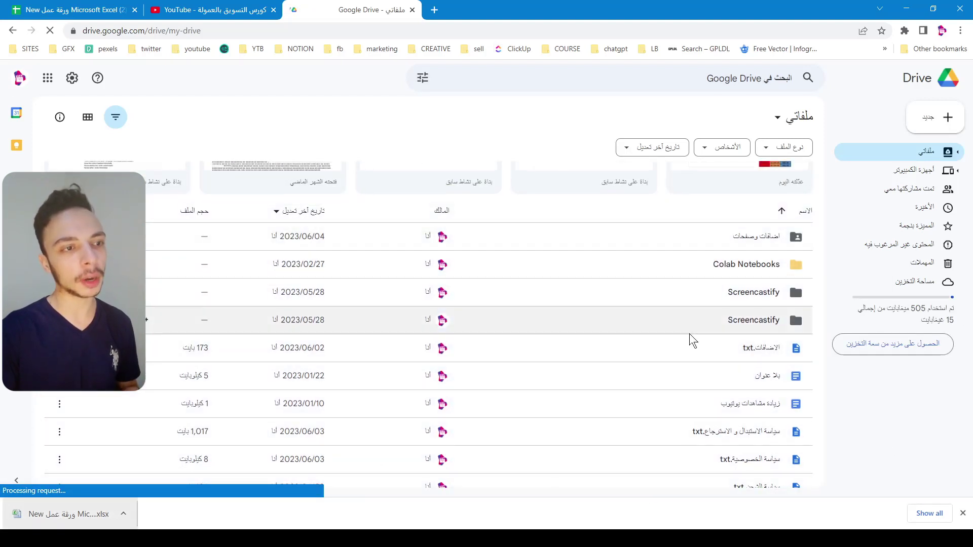
{"action": "left_click", "coordinate": [962, 513]}
{"action": "left_click", "coordinate": [945, 121]}
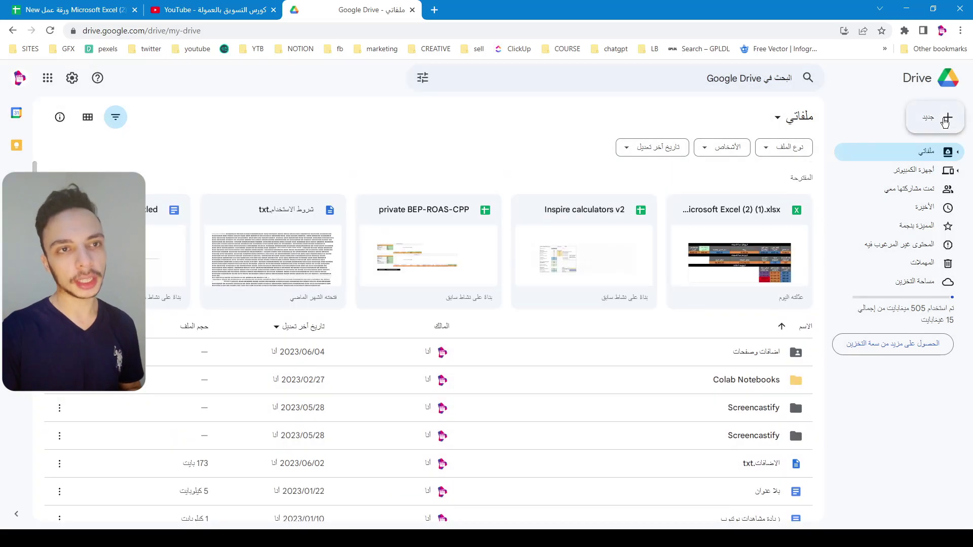
{"action": "left_click", "coordinate": [890, 154]}
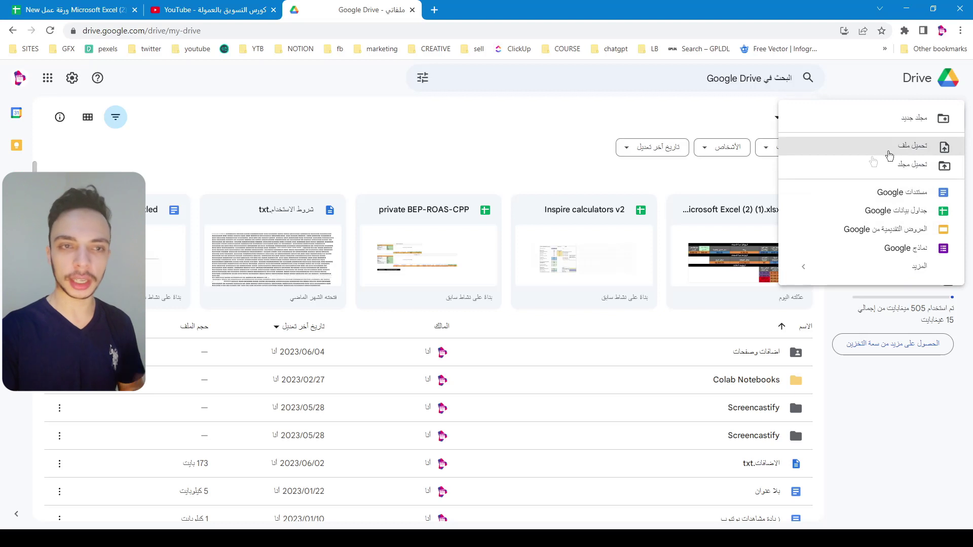
{"action": "left_click", "coordinate": [493, 158]}
Step: Open the workbook "New ورقة عمل Microsoft Excel (2) (1).xlsx" from My Drive
{"action": "scroll", "coordinate": [674, 404], "scroll_direction": "down", "scroll_amount": 5}
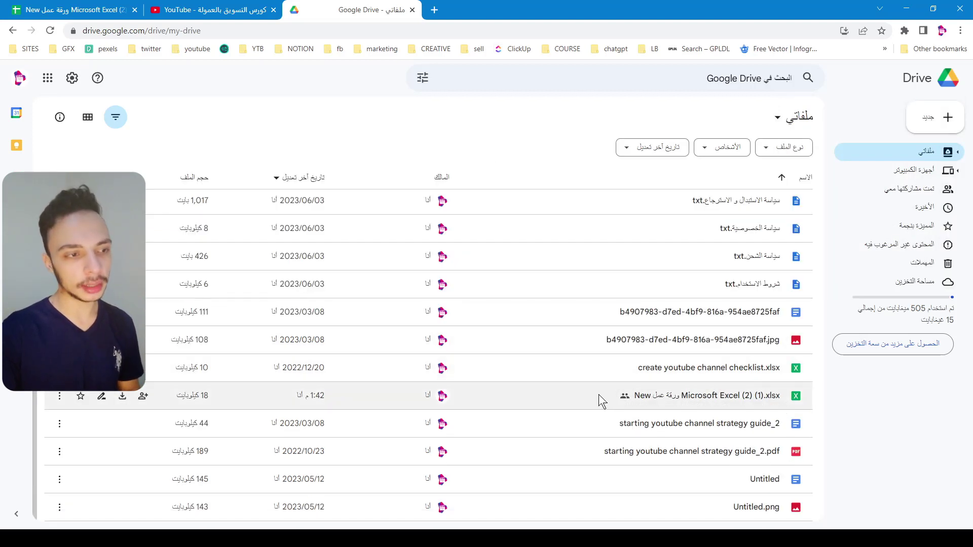
{"action": "double_click", "coordinate": [537, 397]}
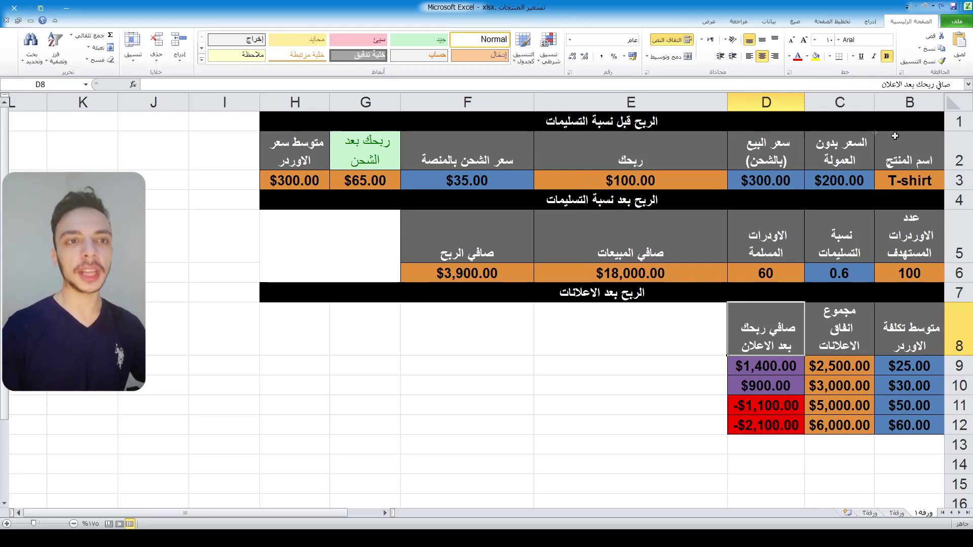
Step: Set the product name in cell B3 to ساعة
{"action": "left_click", "coordinate": [911, 186]}
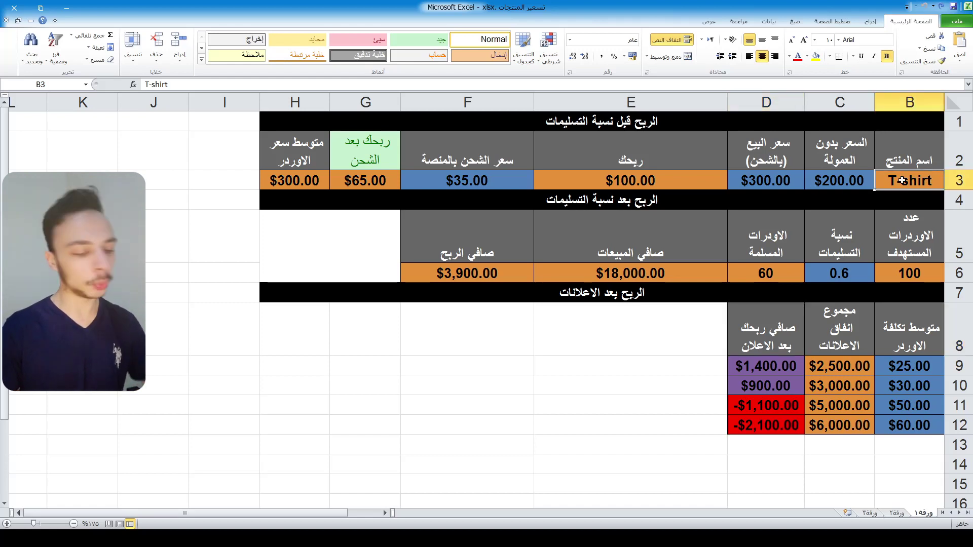
{"action": "type", "text": "ساعة"}
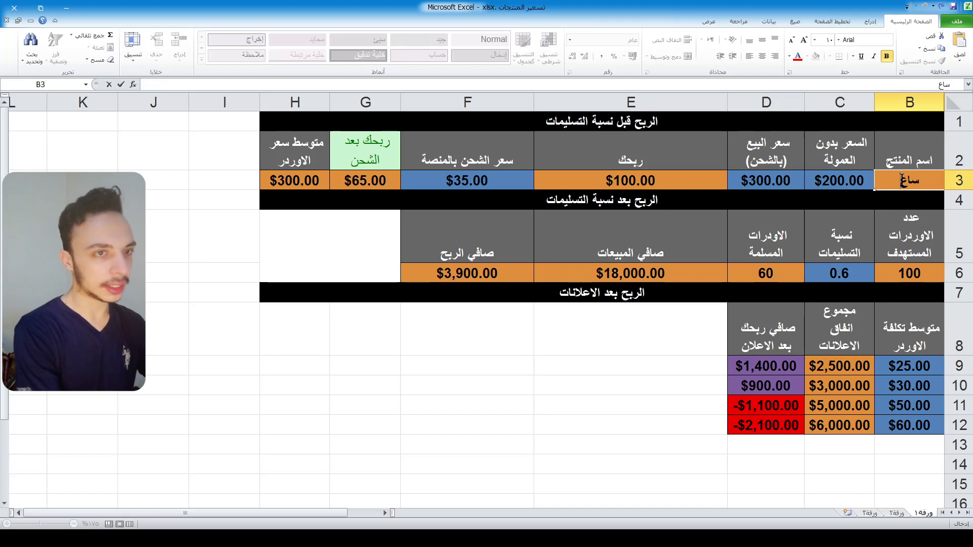
{"action": "left_click", "coordinate": [850, 182]}
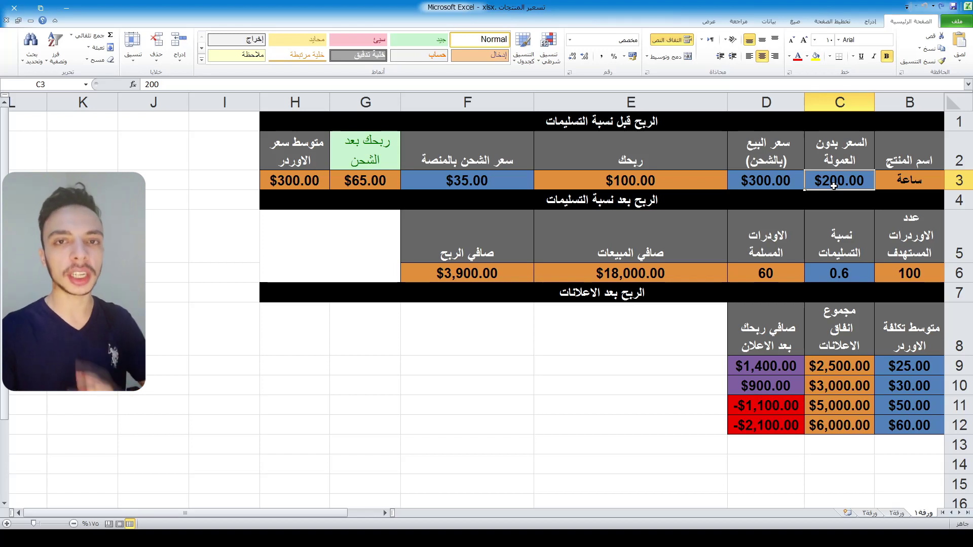
Step: Switch to Taager in the browser and open the product كوتشي اير جوردن هاف أبيض*أسود to examine its price and included profit
{"action": "key", "text": "alt+Tab"}
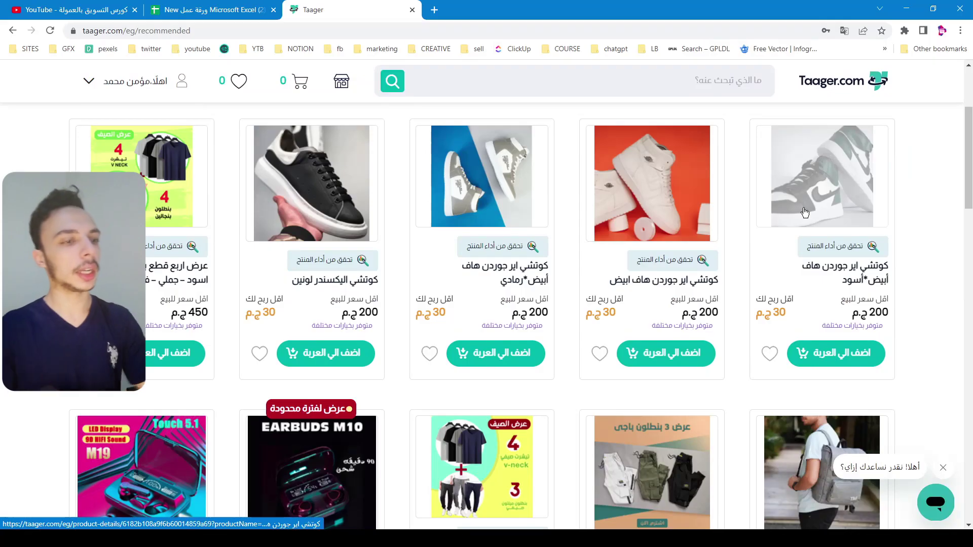
{"action": "left_click", "coordinate": [805, 212]}
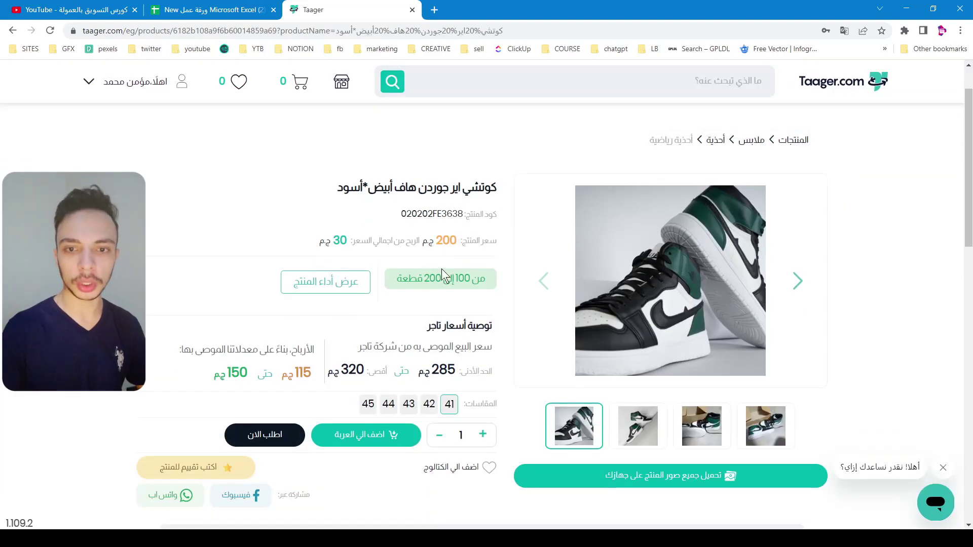
{"action": "left_click_drag", "start_coordinate": [498, 241], "coordinate": [438, 242]}
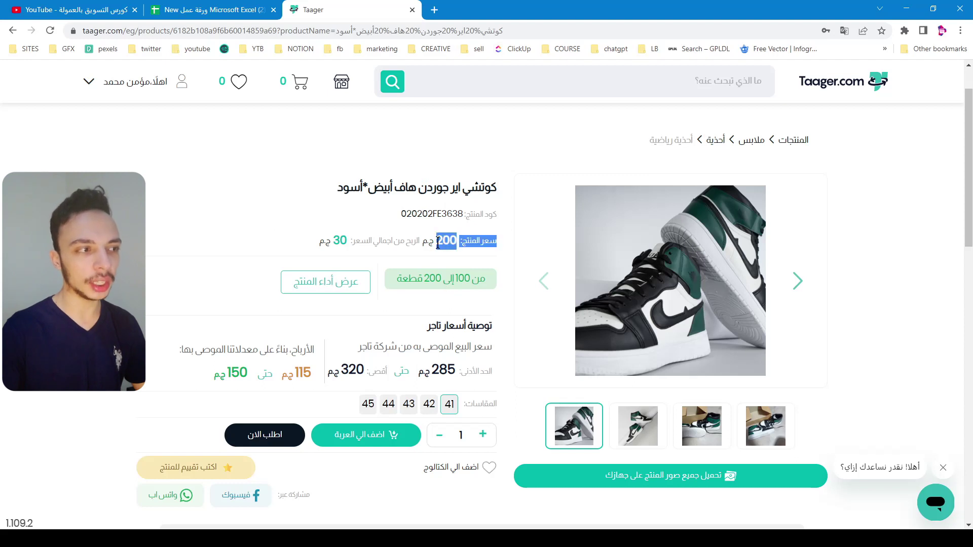
{"action": "left_click", "coordinate": [438, 243]}
{"action": "left_click_drag", "start_coordinate": [497, 242], "coordinate": [318, 243]}
{"action": "left_click", "coordinate": [434, 245]}
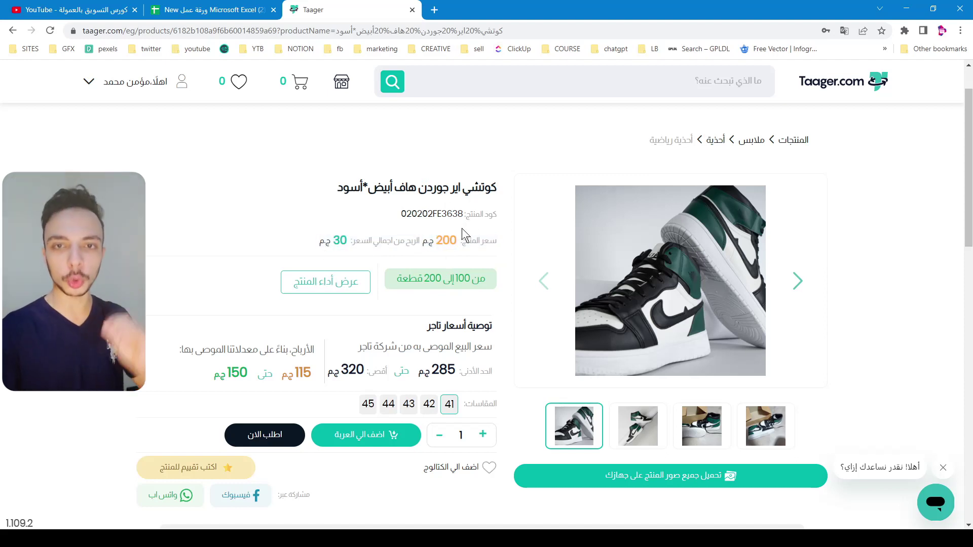
Step: Switch back to Excel and set the price without commission in cell C3 to 170
{"action": "key", "text": "alt+Tab"}
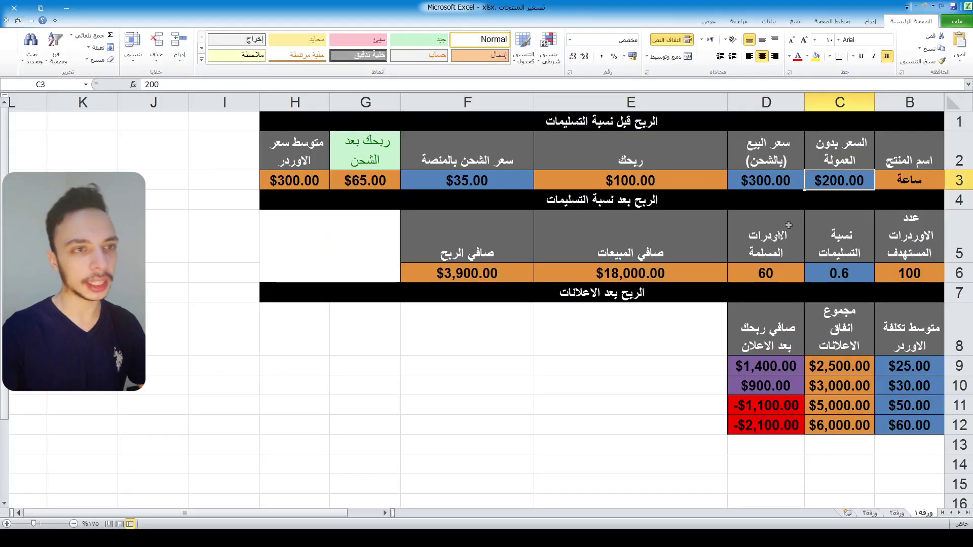
{"action": "type", "text": "170"}
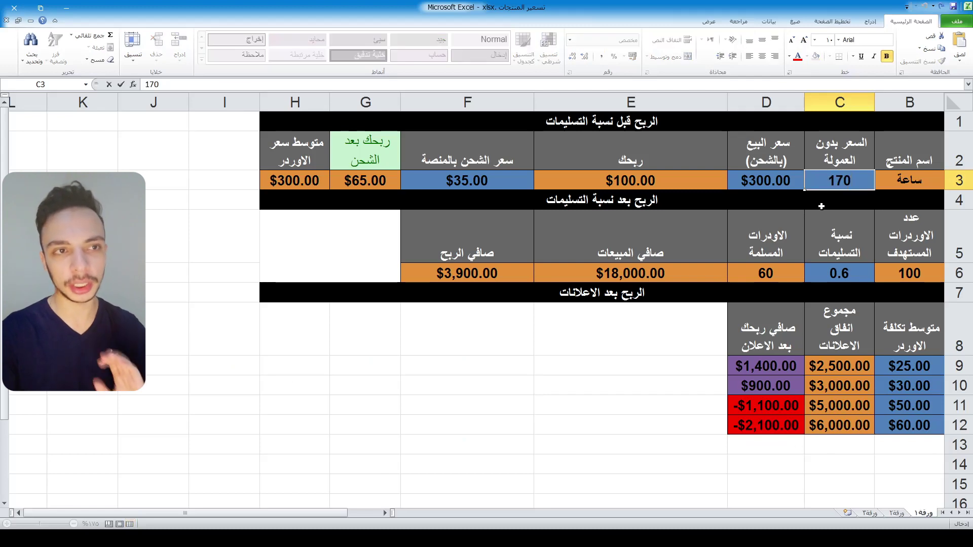
{"action": "left_click", "coordinate": [779, 181]}
{"action": "left_click", "coordinate": [835, 178]}
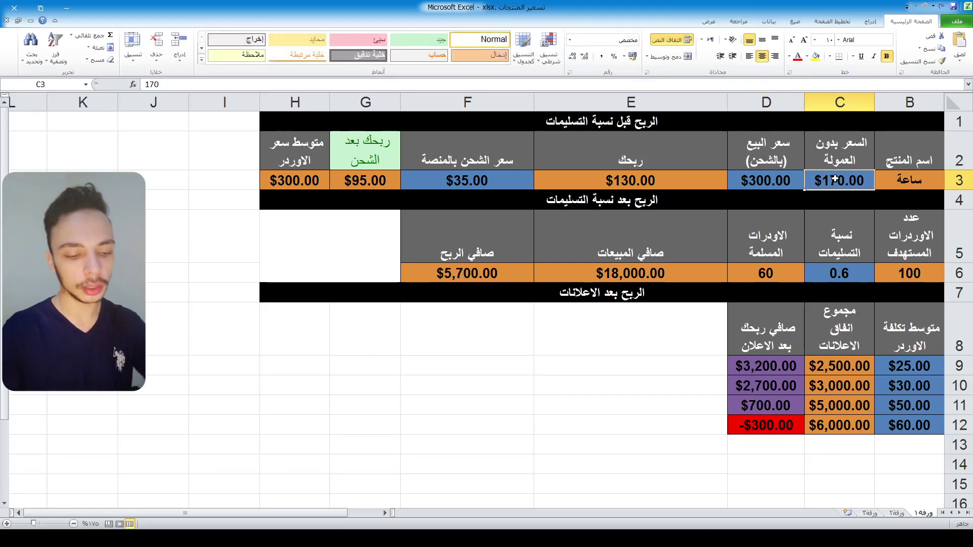
{"action": "type", "text": "170"}
{"action": "left_click", "coordinate": [757, 178]}
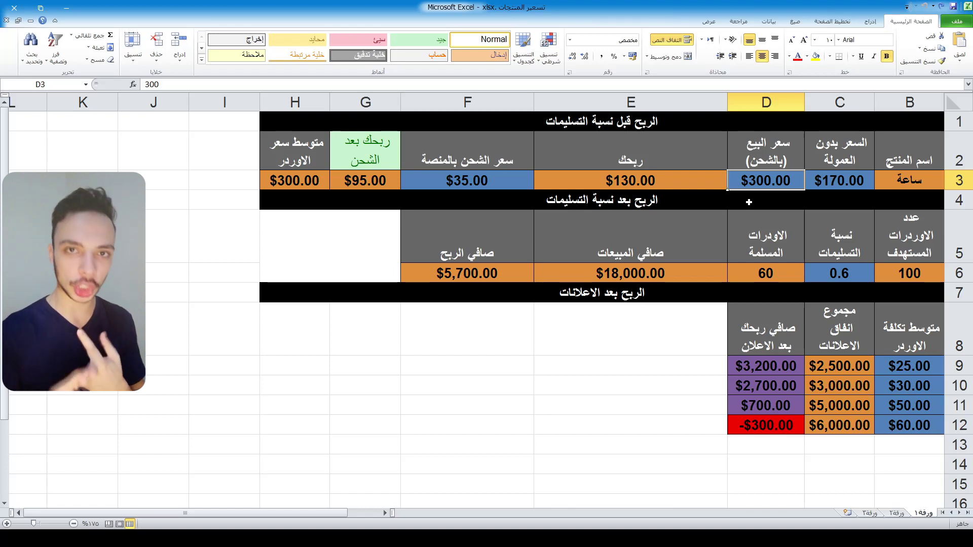
Step: Recheck the product's profit on Taager and set the selling price including shipping in Excel cell D3 to 240
{"action": "key", "text": "alt+Tab"}
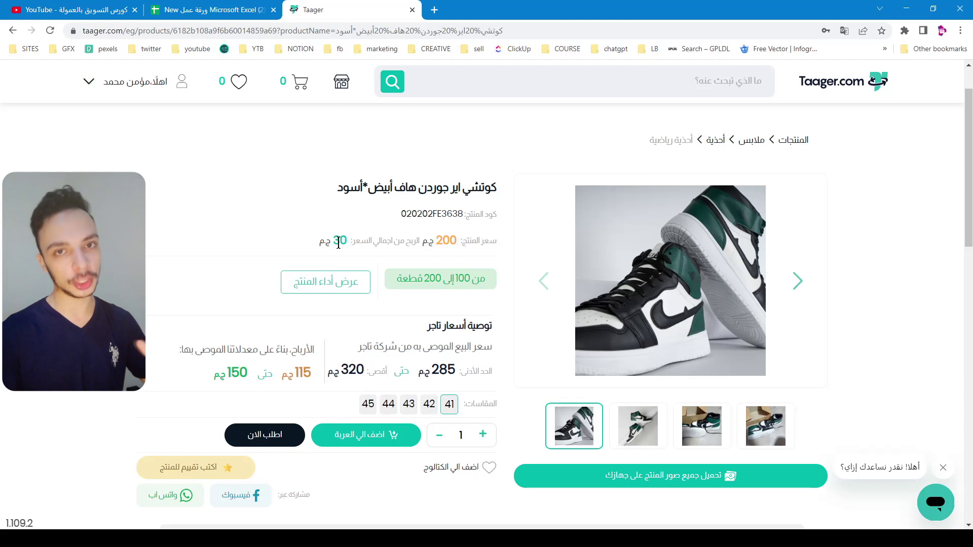
{"action": "key", "text": "alt+Tab"}
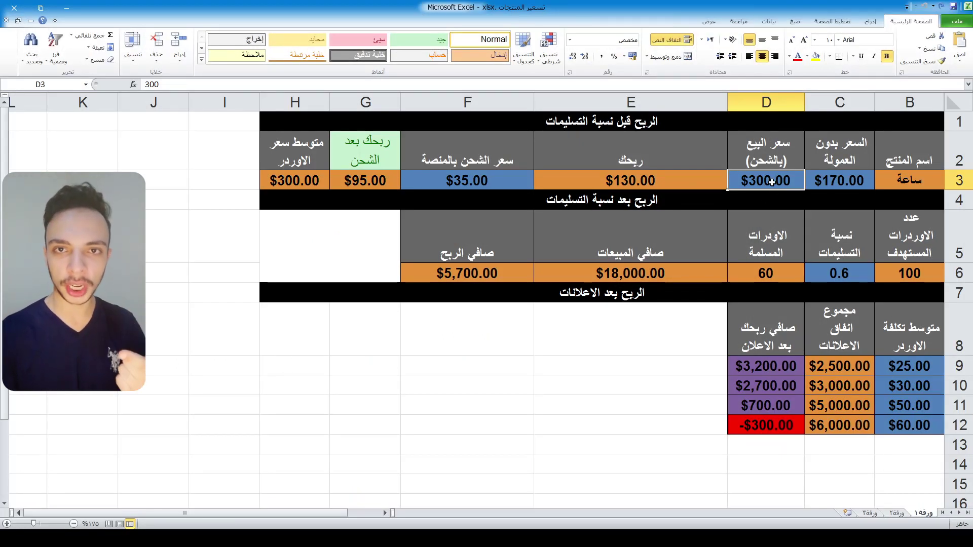
{"action": "type", "text": "240"}
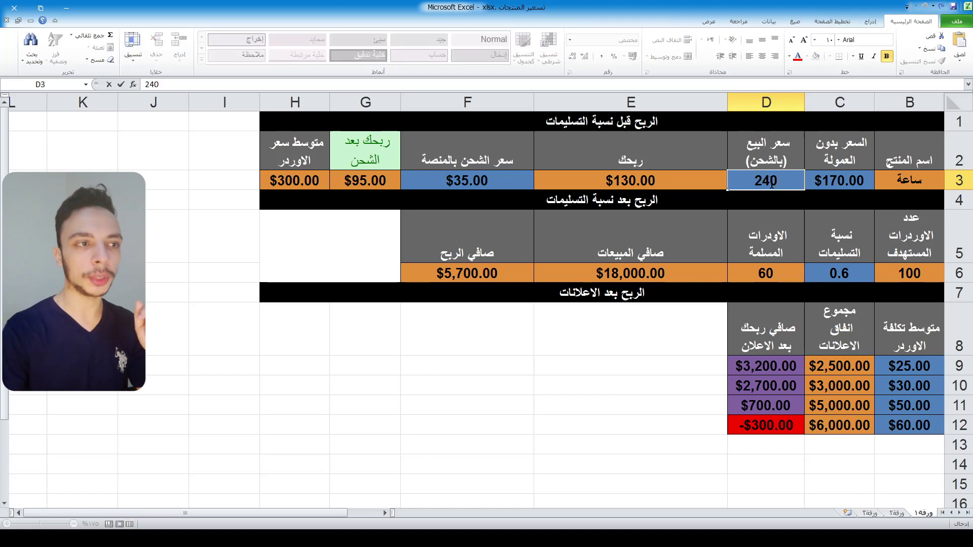
{"action": "left_click", "coordinate": [709, 181]}
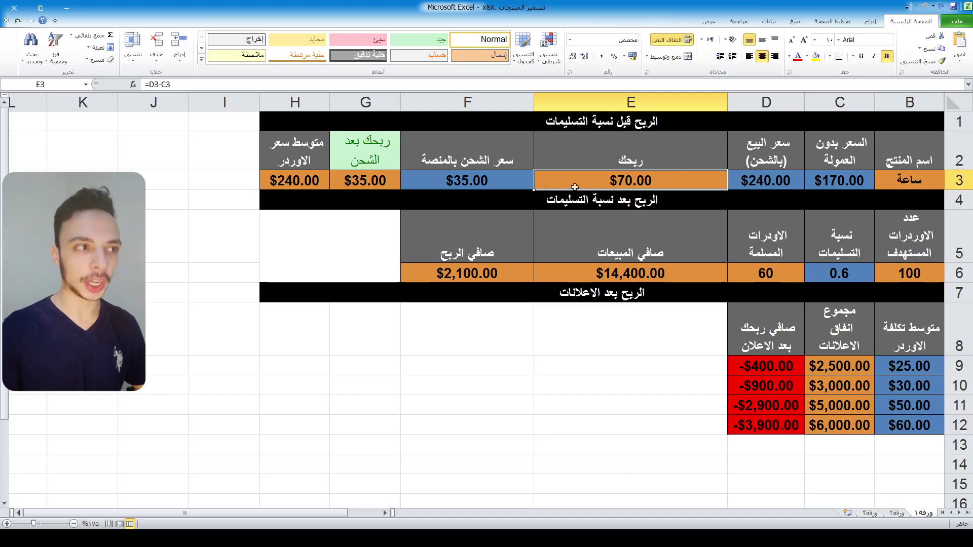
Step: Set the platform's shipping price in cell F3 to 40
{"action": "left_click", "coordinate": [464, 179]}
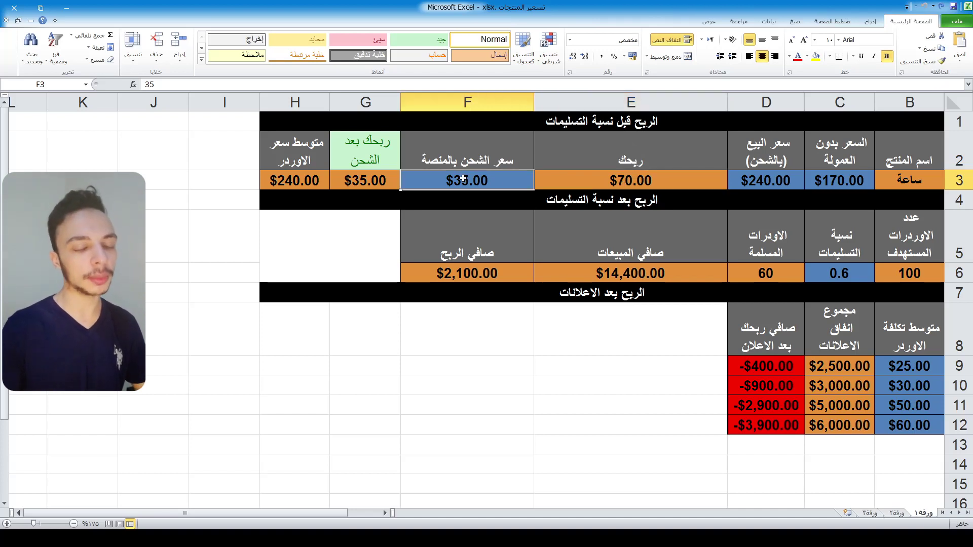
{"action": "type", "text": "40"}
{"action": "left_click", "coordinate": [463, 160]}
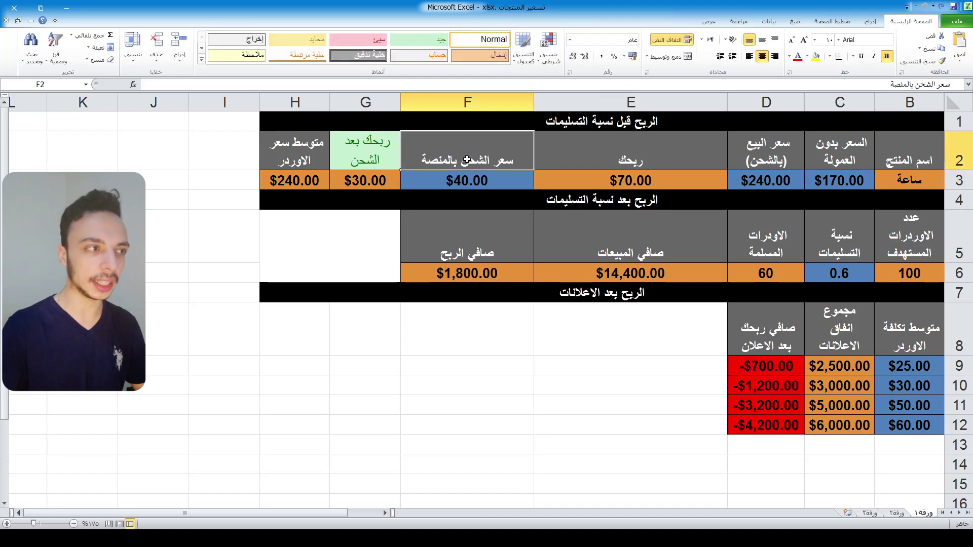
Step: Examine the profit after shipping, average order price, target order count and delivery rate cells
{"action": "left_click_drag", "start_coordinate": [362, 160], "coordinate": [364, 188]}
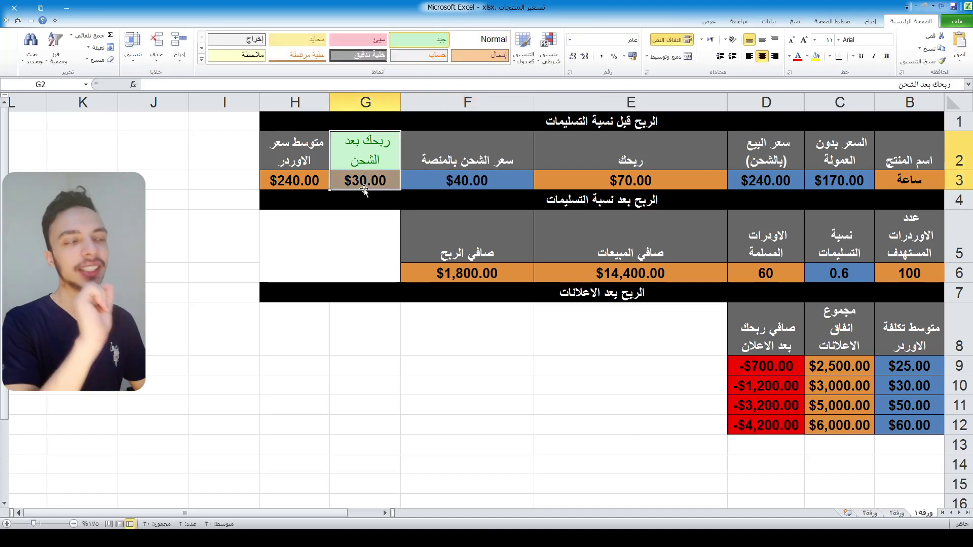
{"action": "left_click", "coordinate": [302, 179]}
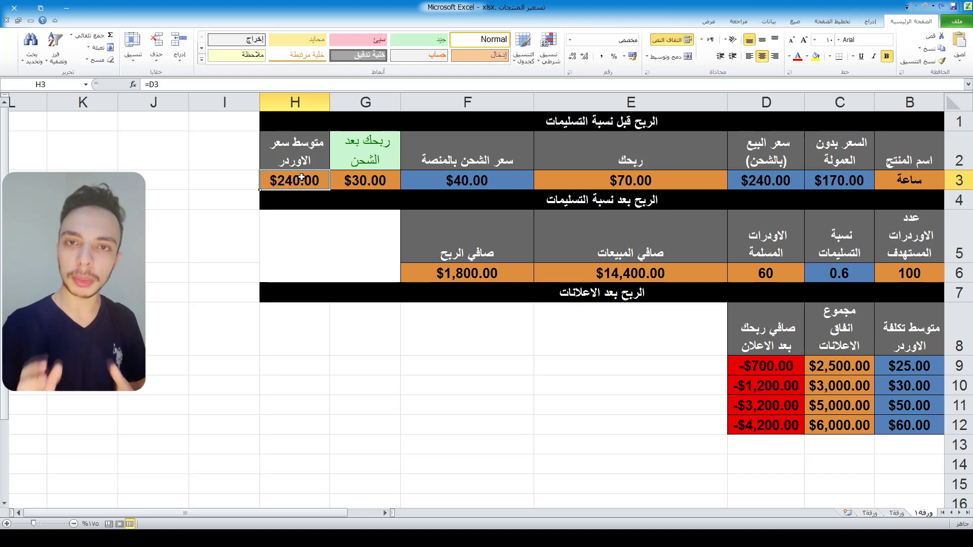
{"action": "left_click", "coordinate": [911, 274]}
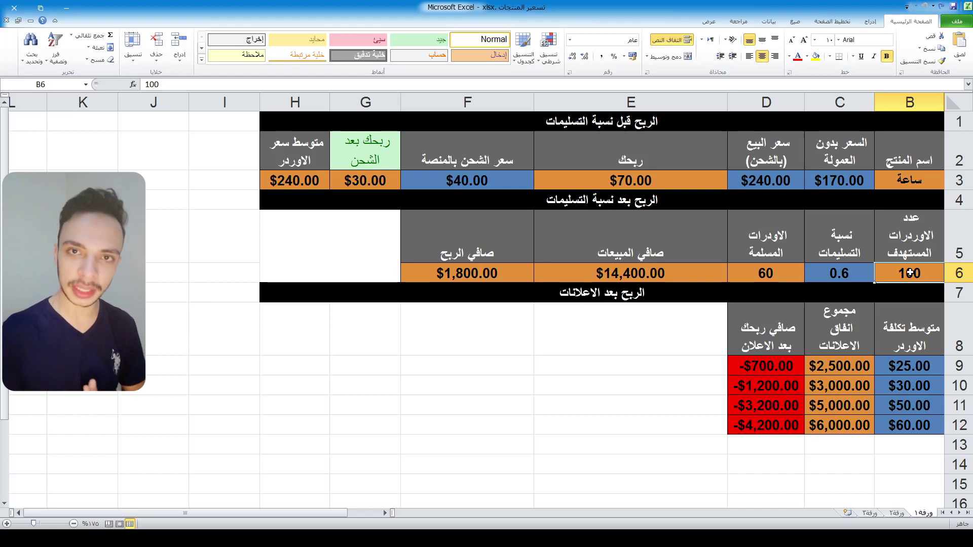
{"action": "left_click", "coordinate": [842, 273]}
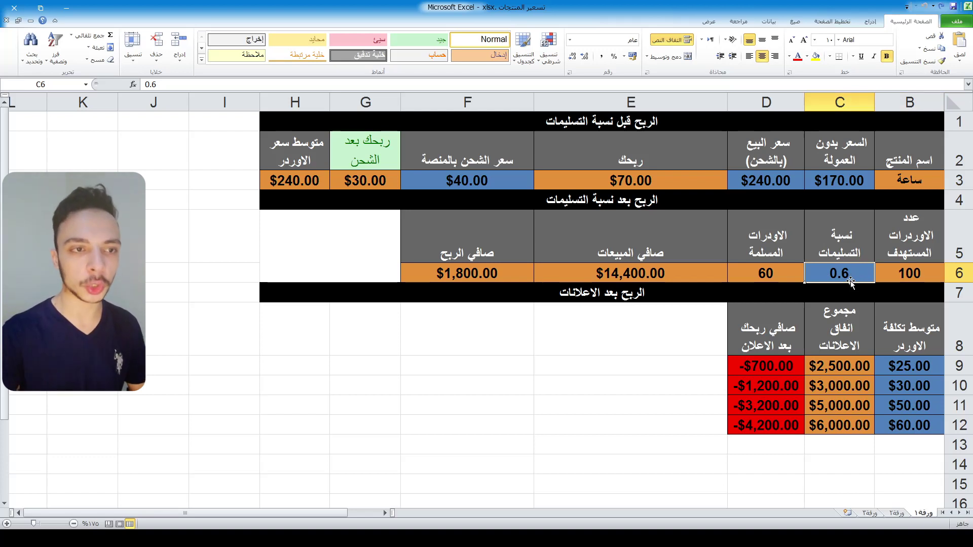
Step: Try delivery rates of 0.7 and 0.5 in cell C6
{"action": "type", "text": "0.7"}
{"action": "key", "text": "Tab"}
{"action": "left_click", "coordinate": [834, 279]}
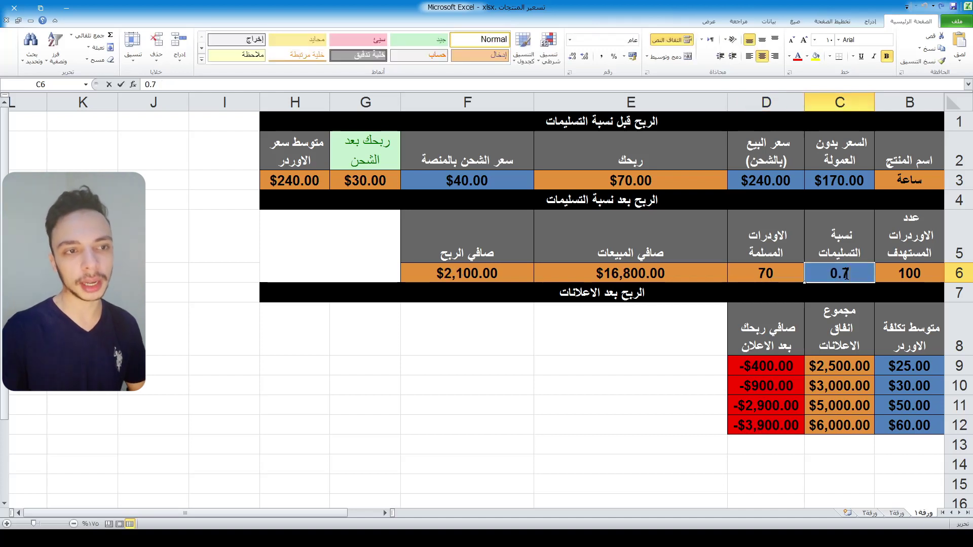
{"action": "double_click", "coordinate": [846, 274]}
{"action": "key", "text": "BackSpace"}
{"action": "type", "text": "6"}
{"action": "key", "text": "BackSpace"}
{"action": "type", "text": "5"}
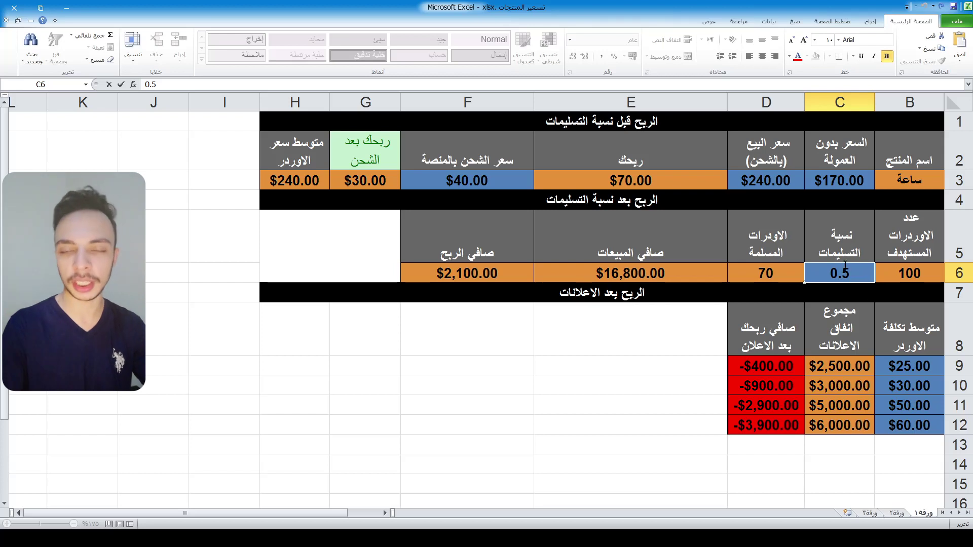
{"action": "key", "text": "ctrl+Return"}
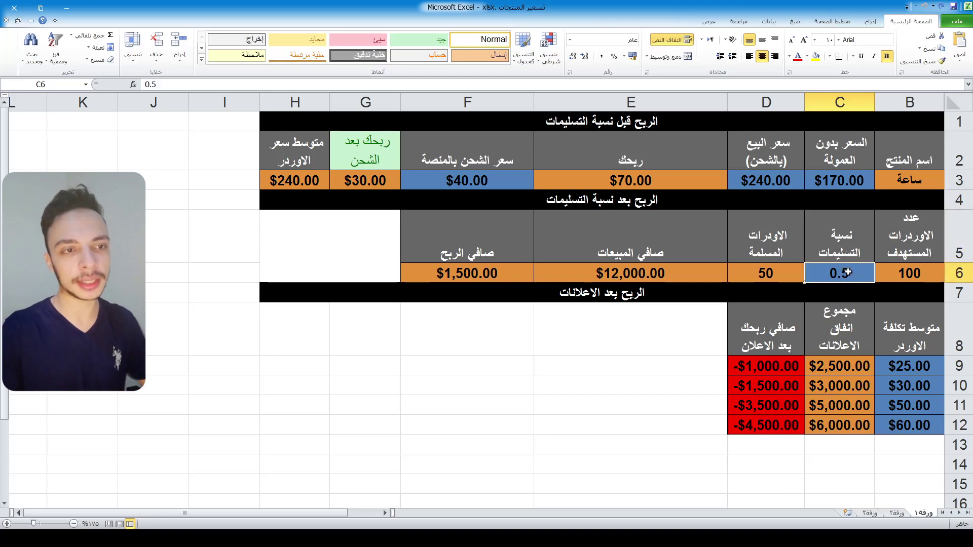
Step: Set the delivery rate in cell C6 to 0.6 and review the delivered orders, net sales and net profit cells
{"action": "type", "text": ".6"}
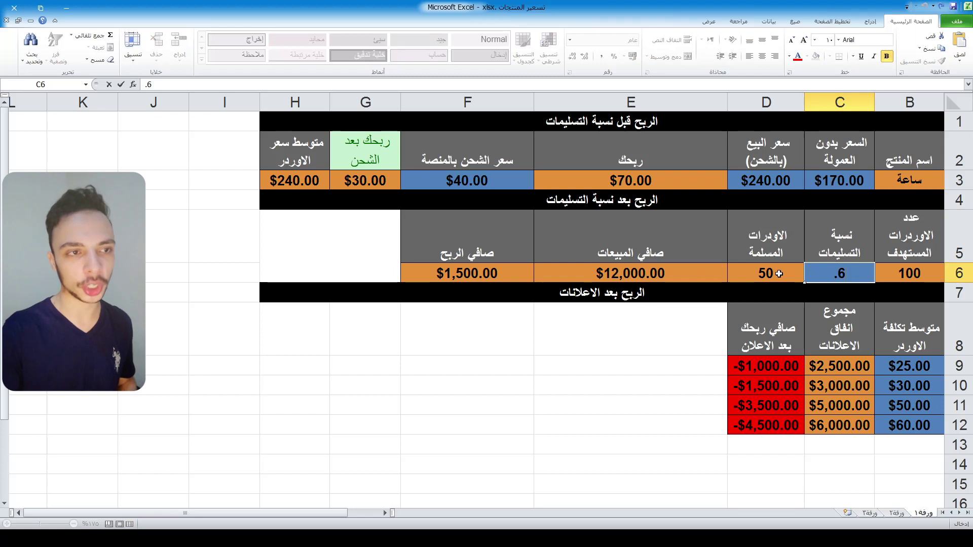
{"action": "left_click", "coordinate": [779, 274]}
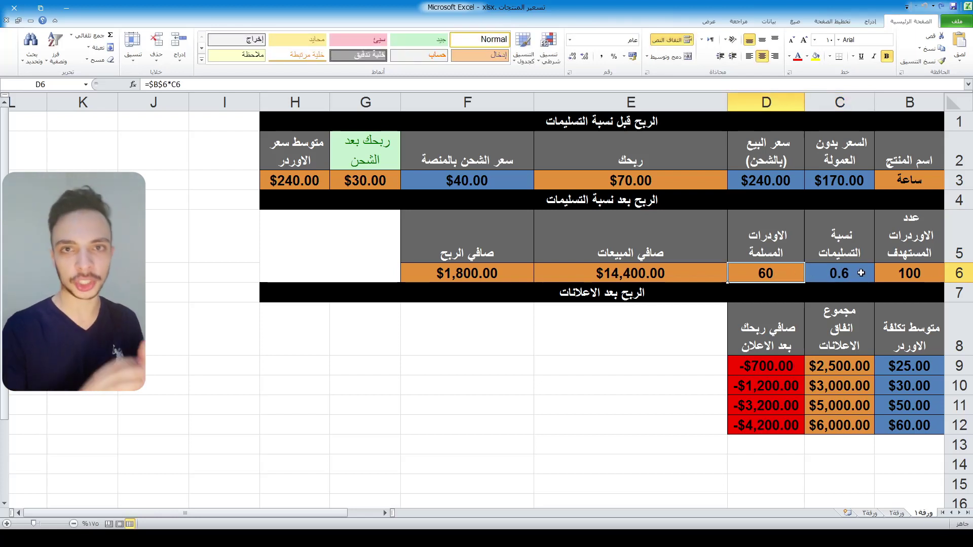
{"action": "left_click_drag", "start_coordinate": [652, 250], "coordinate": [633, 276]}
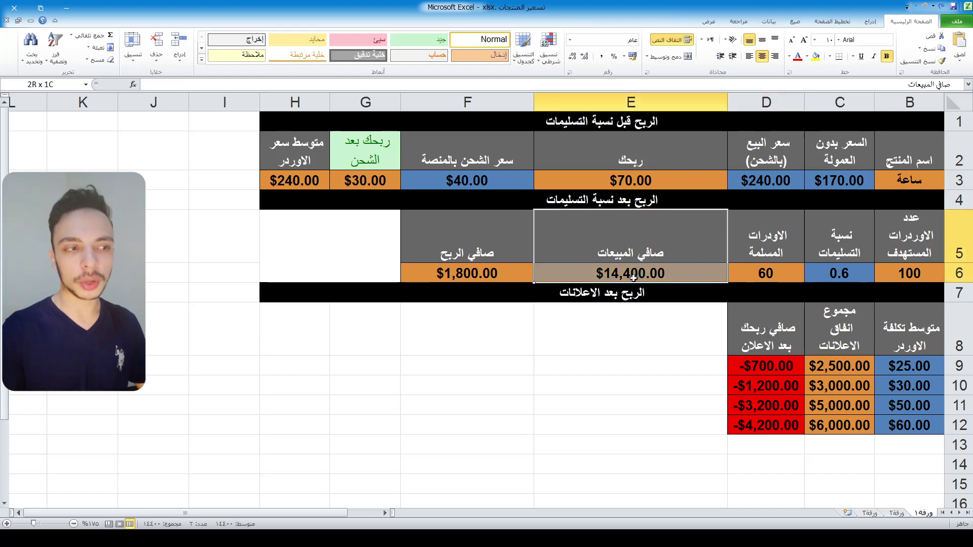
{"action": "left_click_drag", "start_coordinate": [454, 254], "coordinate": [441, 272]}
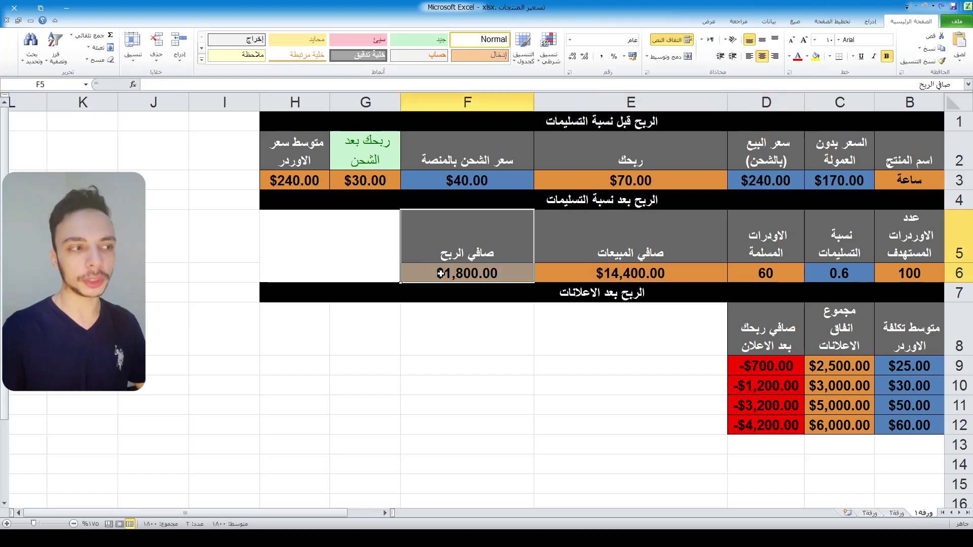
{"action": "left_click", "coordinate": [591, 282]}
Step: Check the average order cost cells, then switch to Ads Manager and examine the campaigns' purchases, cost per result and amount spent
{"action": "left_click", "coordinate": [910, 336]}
{"action": "mouse_move", "coordinate": [911, 336]}
{"action": "left_mouse_down"}
{"action": "mouse_move", "coordinate": [915, 423]}
{"action": "mouse_move", "coordinate": [912, 327]}
{"action": "left_mouse_up"}
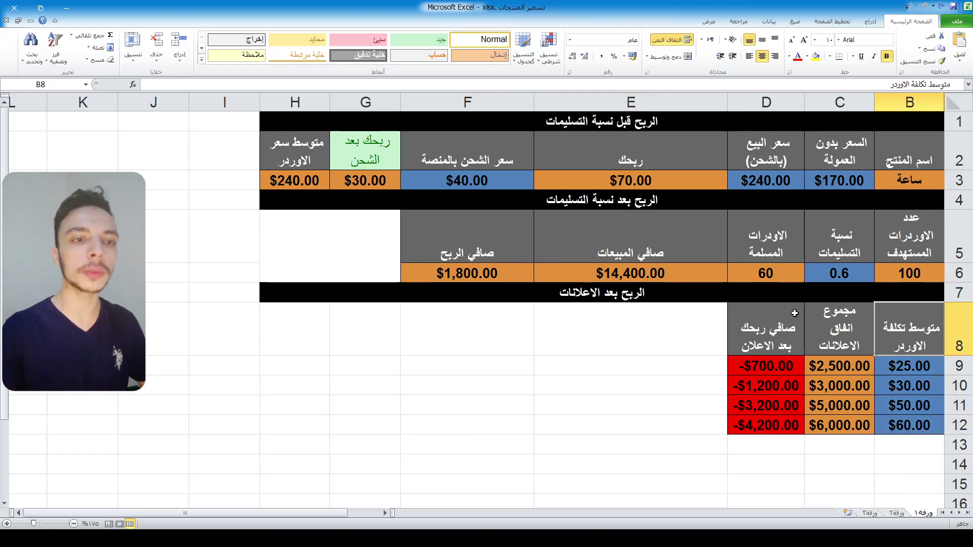
{"action": "left_click", "coordinate": [890, 360]}
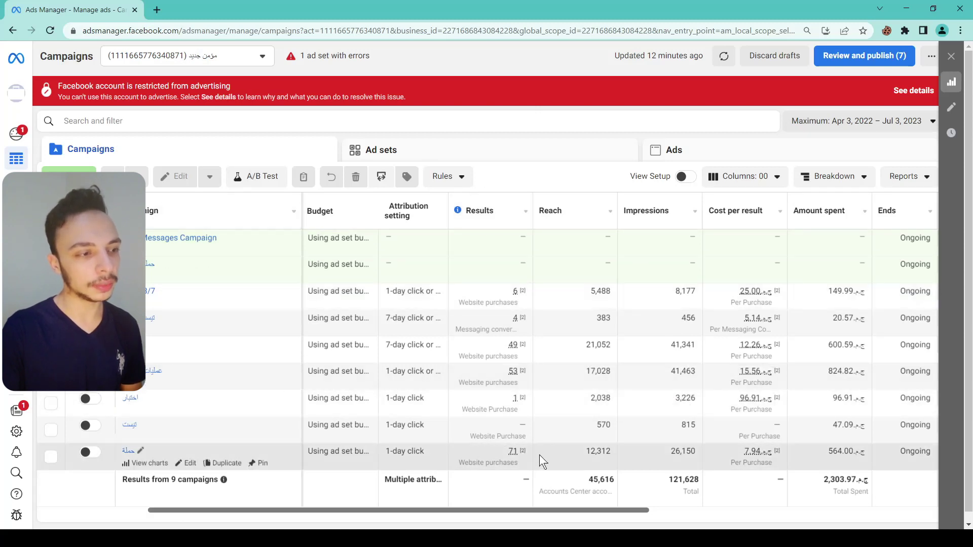
{"action": "mouse_move", "coordinate": [459, 462]}
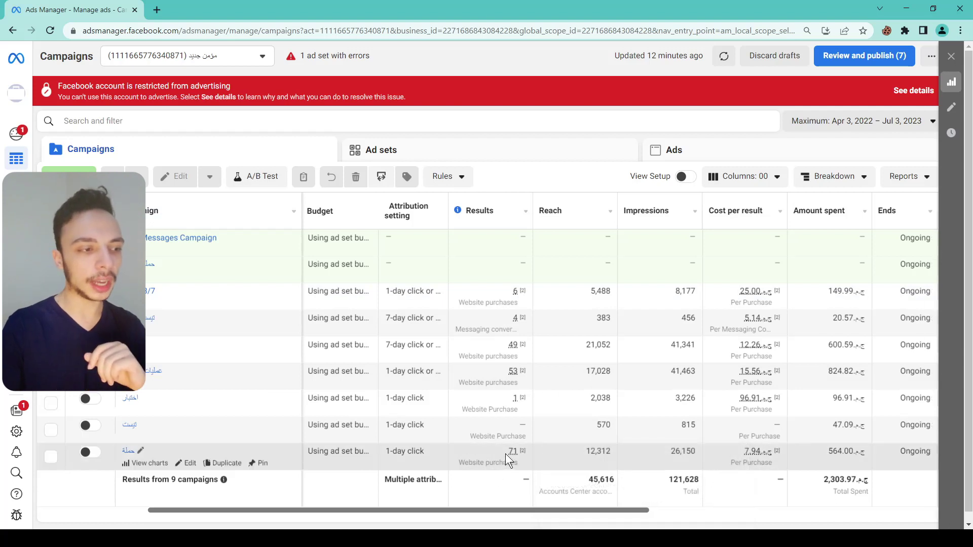
{"action": "mouse_move", "coordinate": [507, 452]}
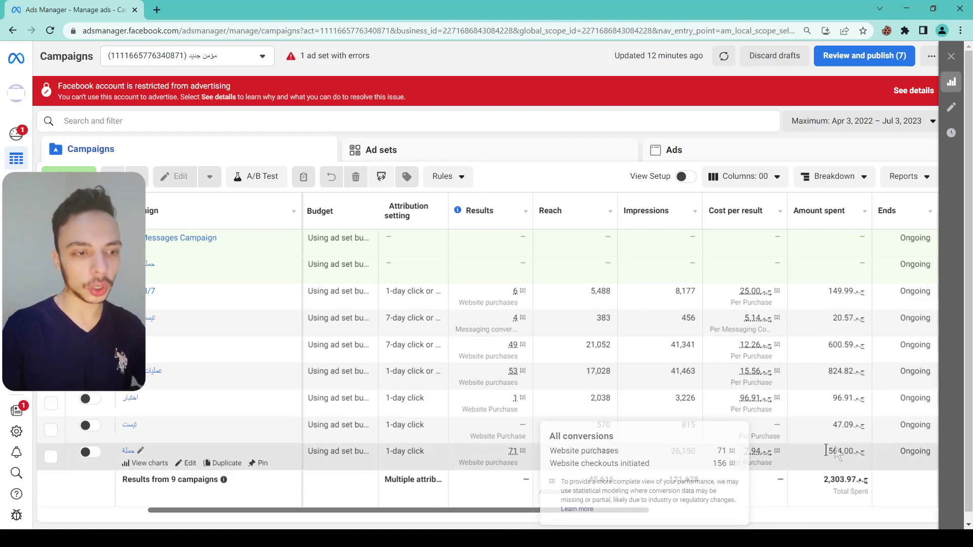
{"action": "mouse_move", "coordinate": [751, 455]}
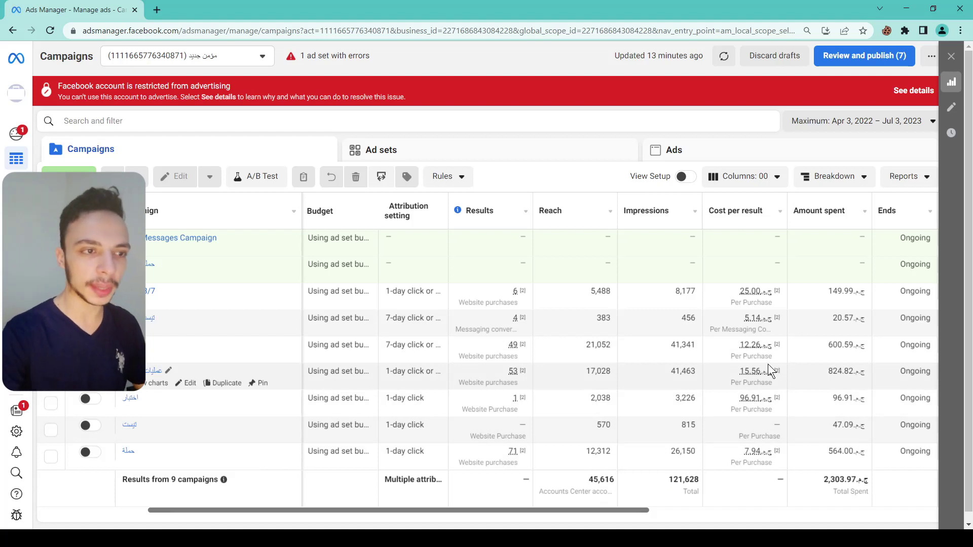
Step: Open the calculator and average the campaigns' costs per purchase by adding 15.5, 12.25 and 8 and dividing by 3
{"action": "key", "text": "XF86Calculator"}
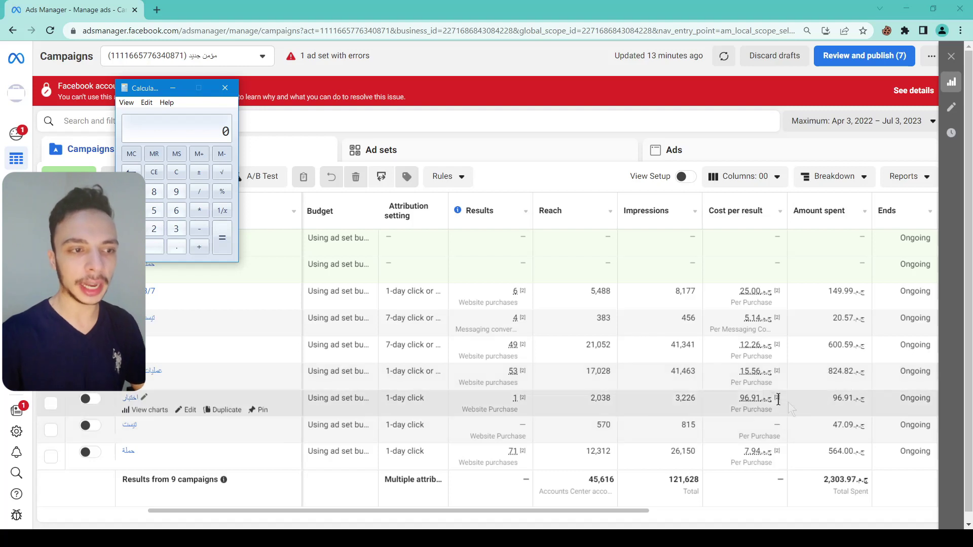
{"action": "type", "text": "15.5"}
{"action": "key", "text": "plus"}
{"action": "type", "text": "12.25"}
{"action": "key", "text": "plus"}
{"action": "type", "text": "8"}
{"action": "key", "text": "Return"}
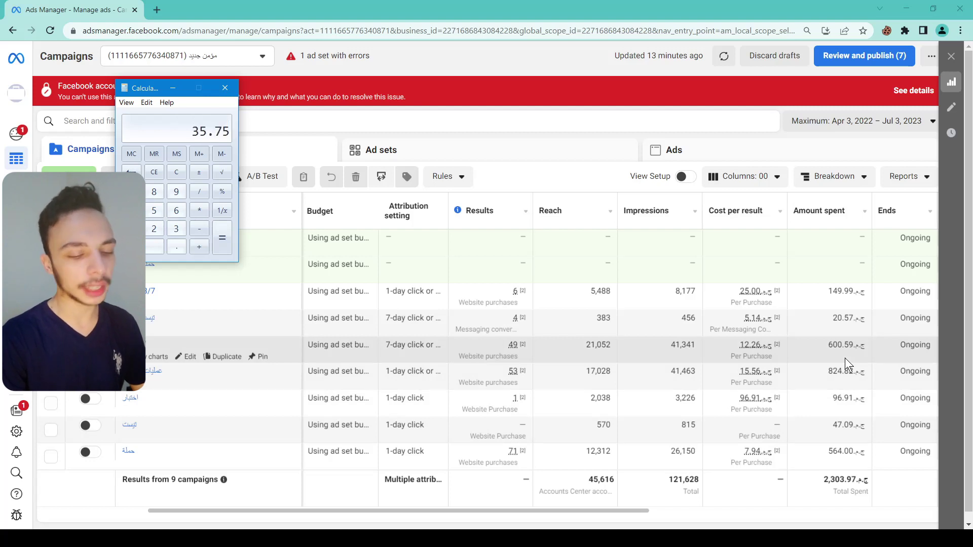
{"action": "key", "text": "slash"}
{"action": "type", "text": "3"}
{"action": "key", "text": "Return"}
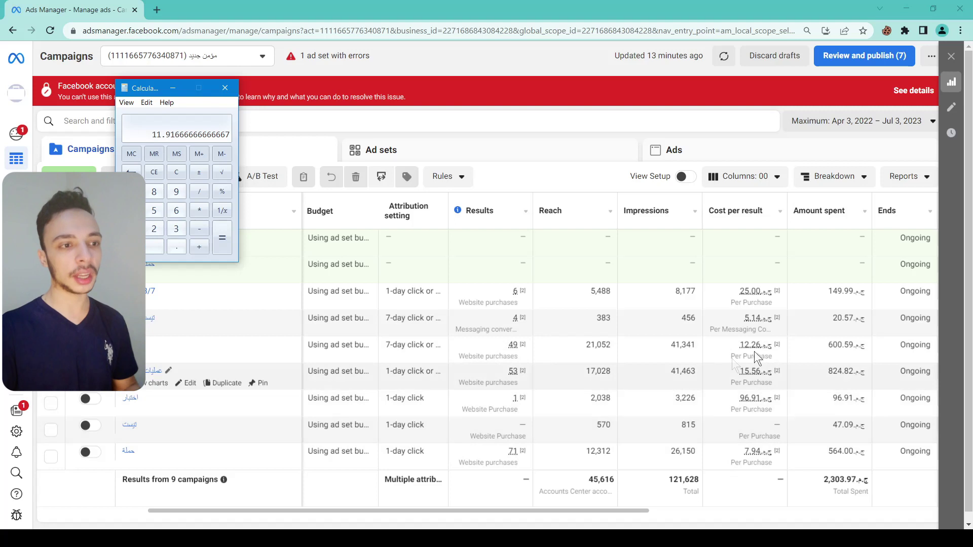
Step: Switch back to Excel, set the average order cost in cell B9 to 12 and check the ad spend and net profit
{"action": "mouse_move", "coordinate": [780, 480]}
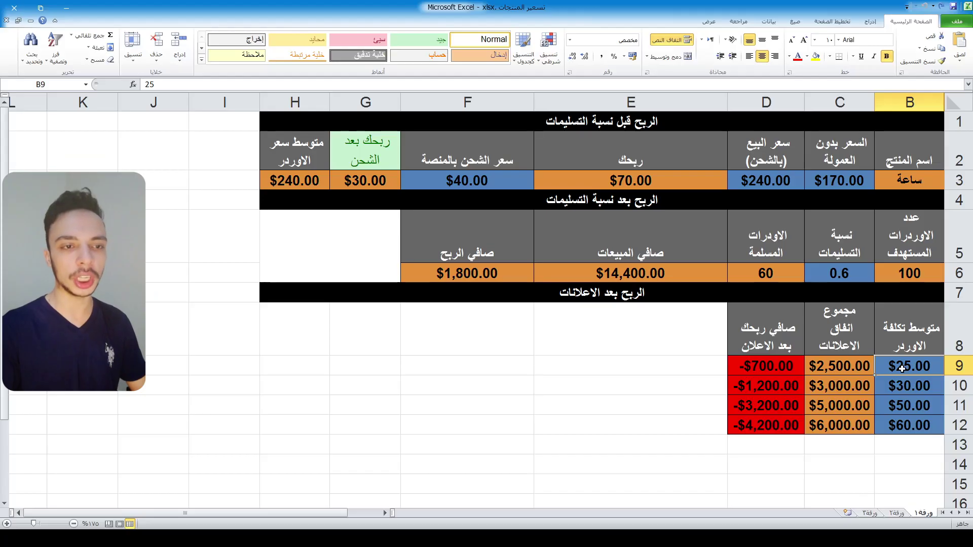
{"action": "type", "text": "12"}
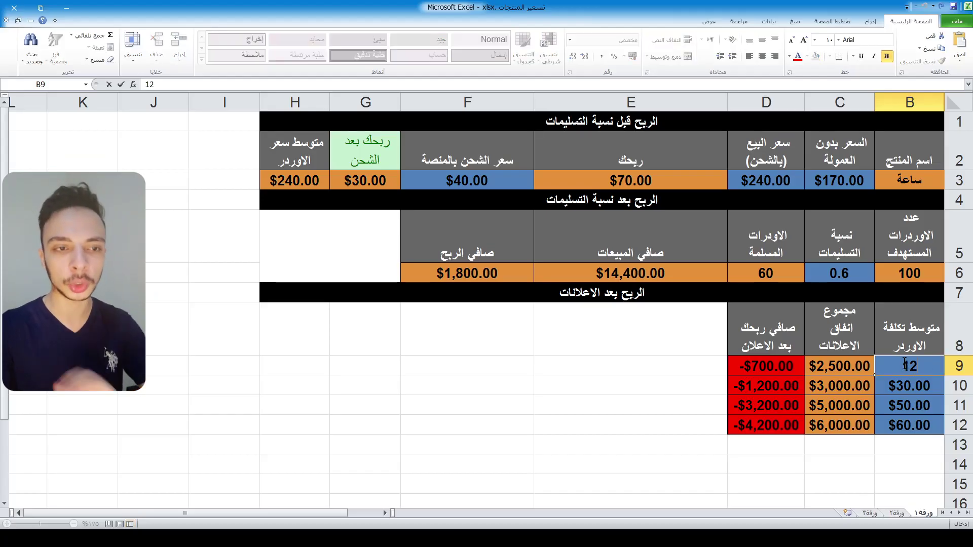
{"action": "left_click", "coordinate": [857, 365]}
{"action": "left_click", "coordinate": [741, 364]}
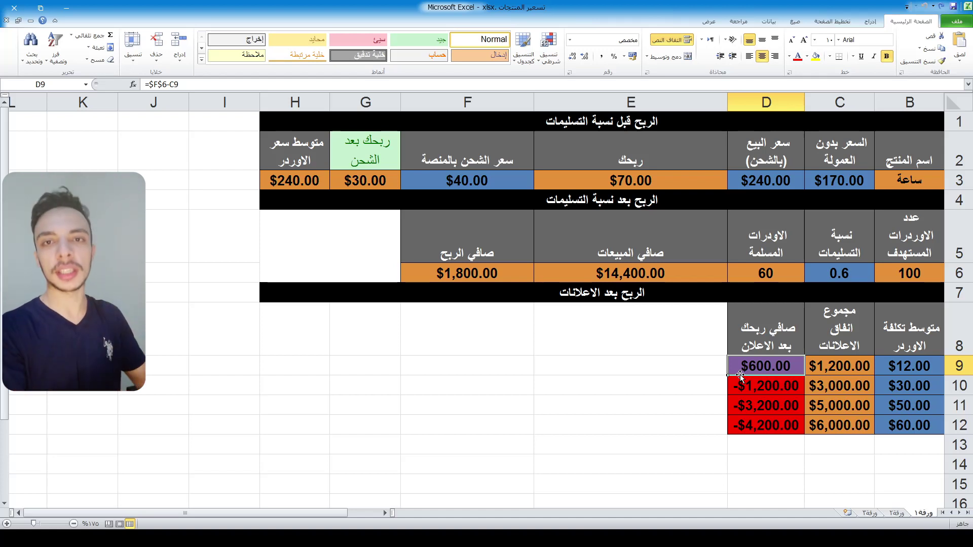
Step: Set the average order cost in cell B9 to 8
{"action": "left_click", "coordinate": [893, 366]}
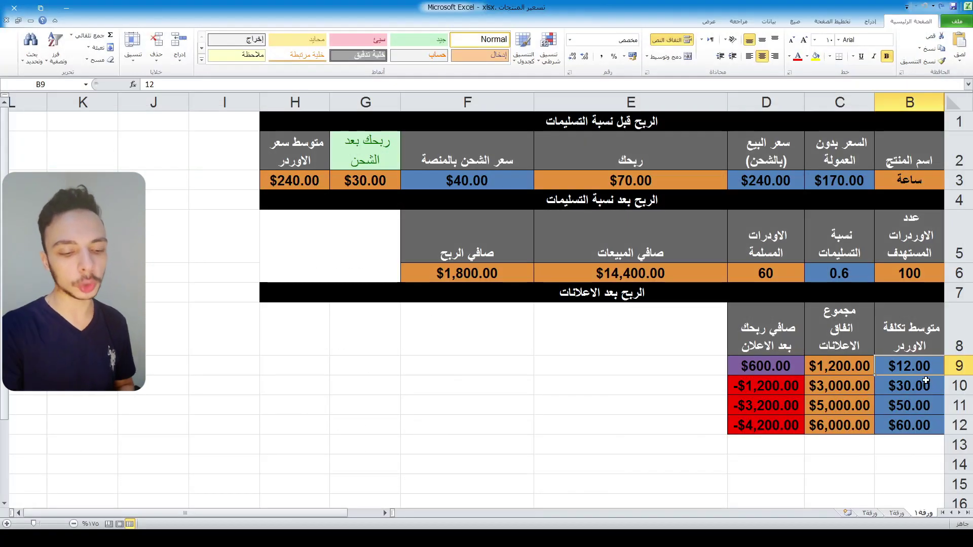
{"action": "type", "text": "8"}
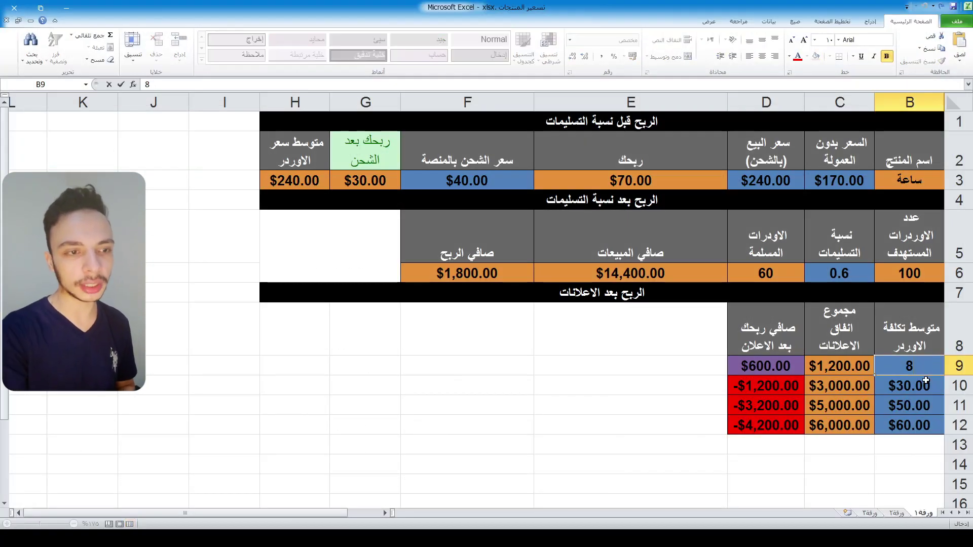
{"action": "key", "text": "Return"}
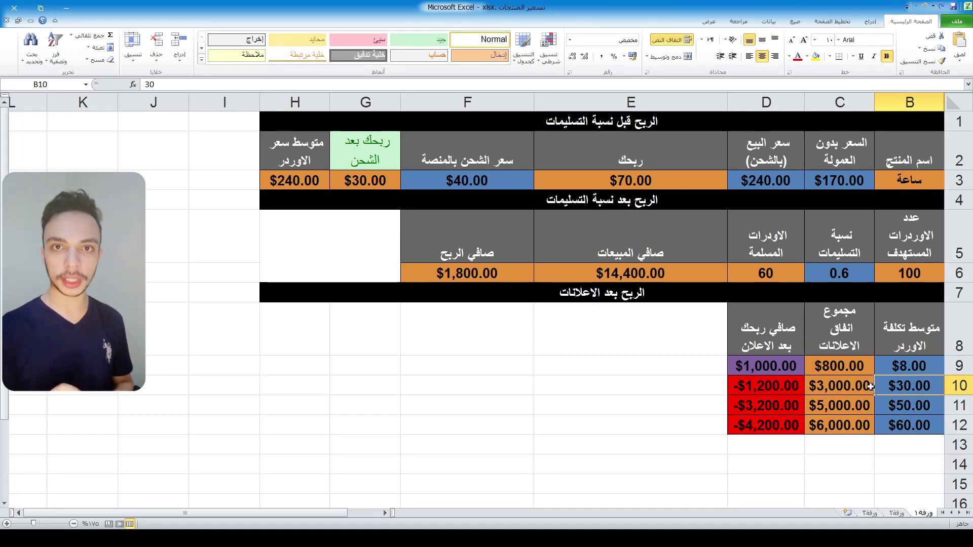
{"action": "left_click", "coordinate": [895, 369]}
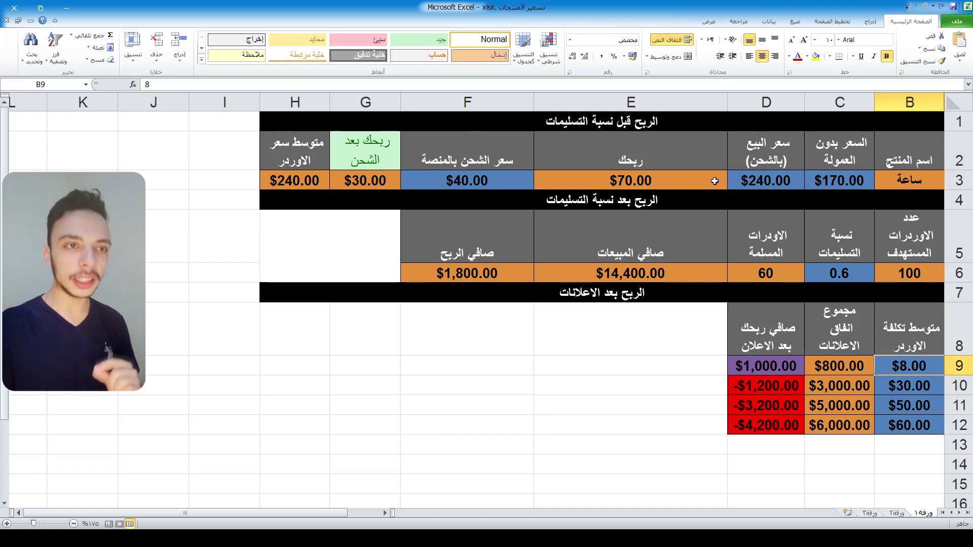
Step: Set the selling price including shipping in cell D3 to 270
{"action": "left_click", "coordinate": [831, 184]}
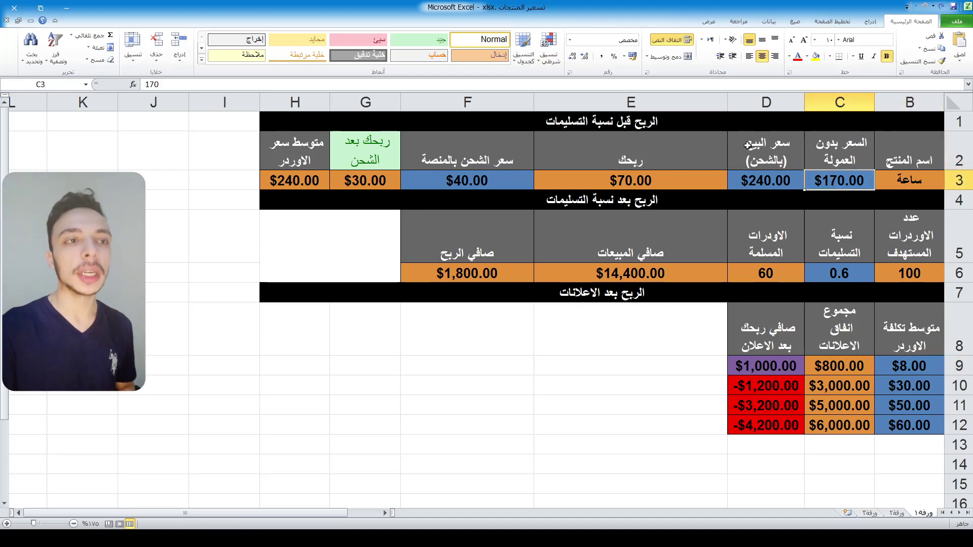
{"action": "left_click", "coordinate": [743, 166]}
{"action": "left_click", "coordinate": [745, 188]}
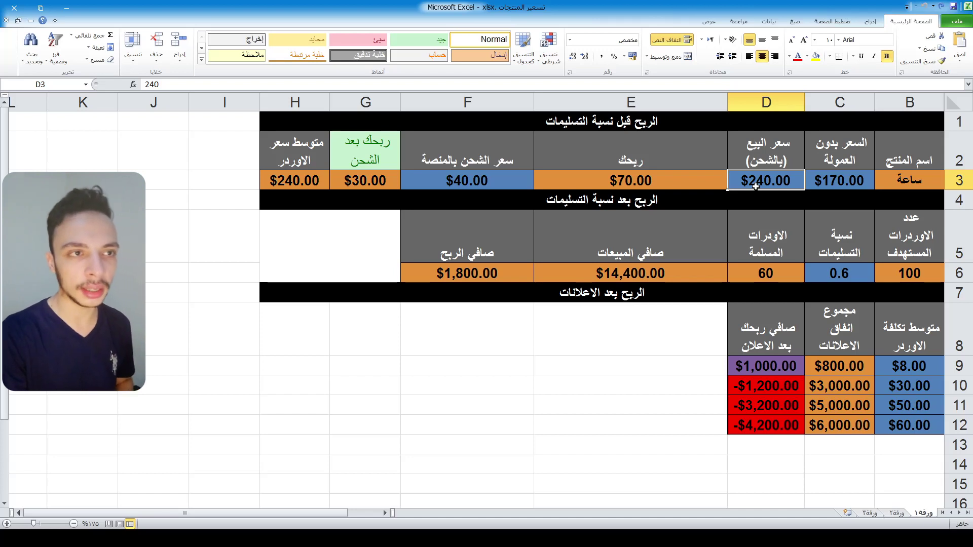
{"action": "type", "text": "270"}
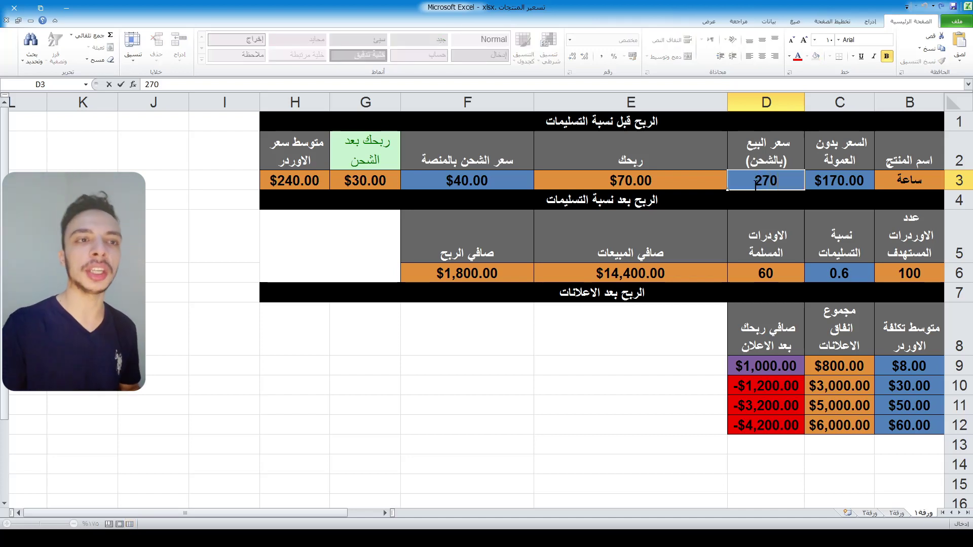
{"action": "key", "text": "Tab"}
{"action": "left_click", "coordinate": [752, 181]}
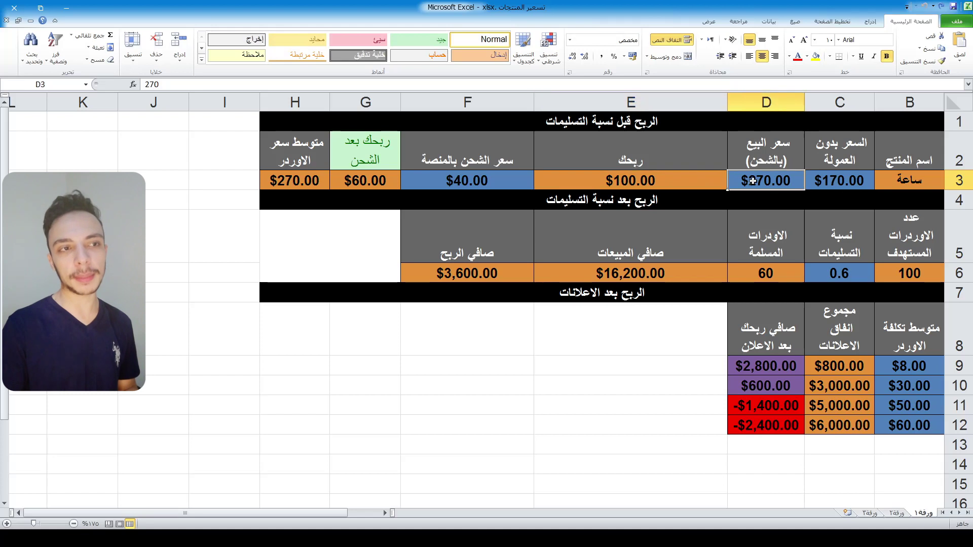
Step: Examine the profit, platform shipping, profit after shipping and delivery rate cells, plus the ad spend and net profit for each average order cost
{"action": "left_click", "coordinate": [675, 184]}
{"action": "left_click", "coordinate": [447, 186]}
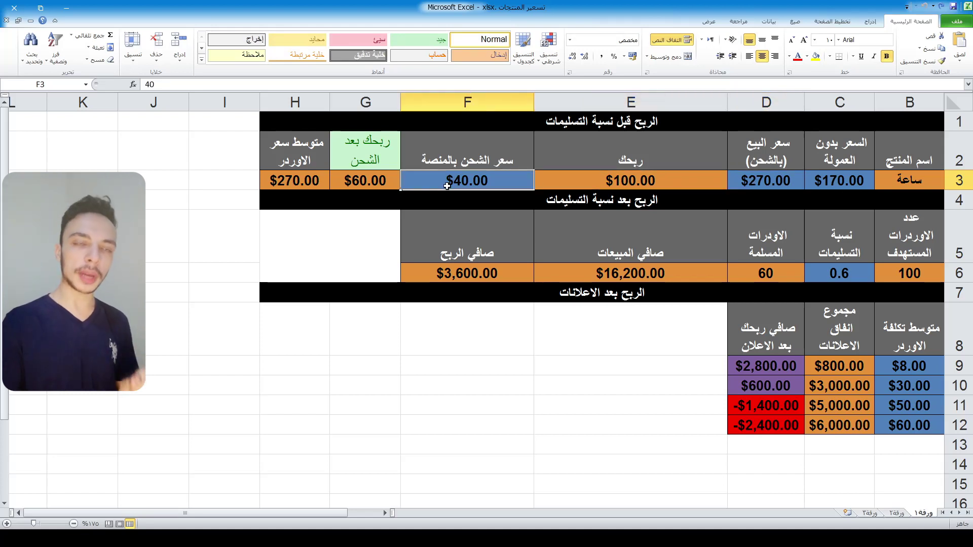
{"action": "left_click", "coordinate": [356, 183]}
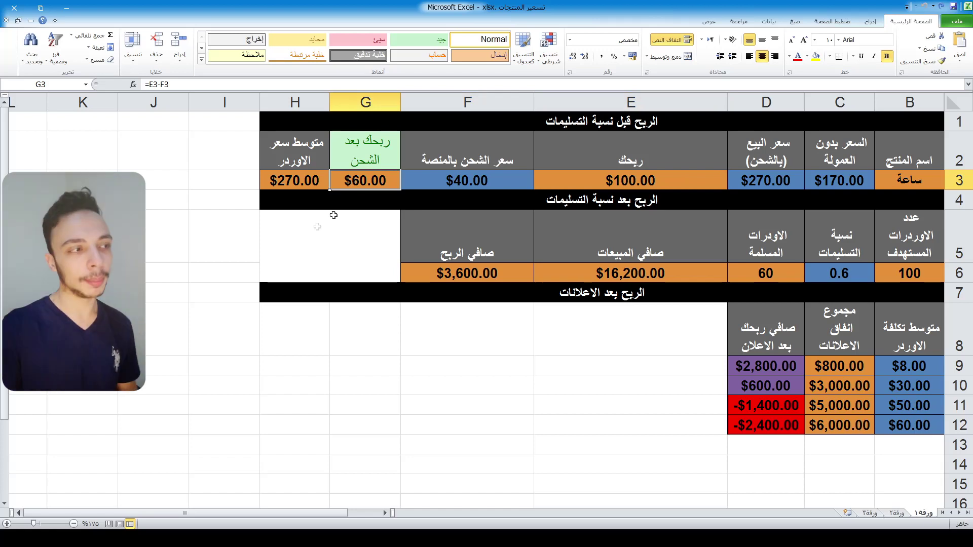
{"action": "left_click", "coordinate": [860, 278]}
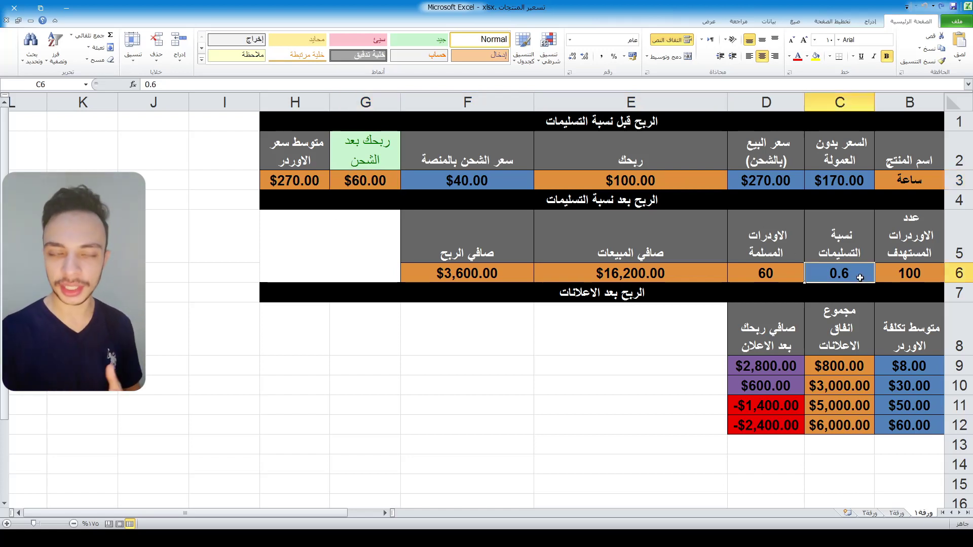
{"action": "left_click", "coordinate": [928, 369]}
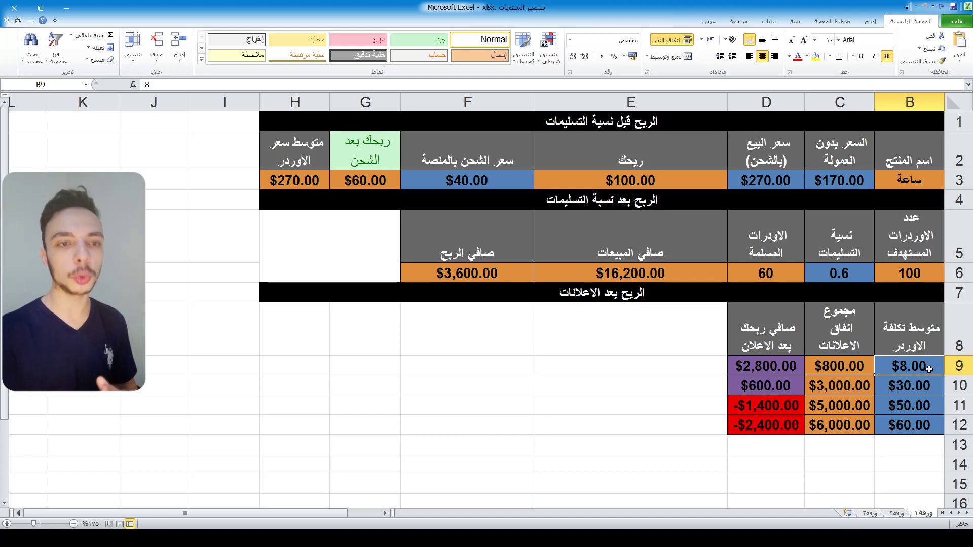
{"action": "left_click", "coordinate": [900, 410]}
{"action": "left_click_drag", "start_coordinate": [900, 410], "coordinate": [768, 406]}
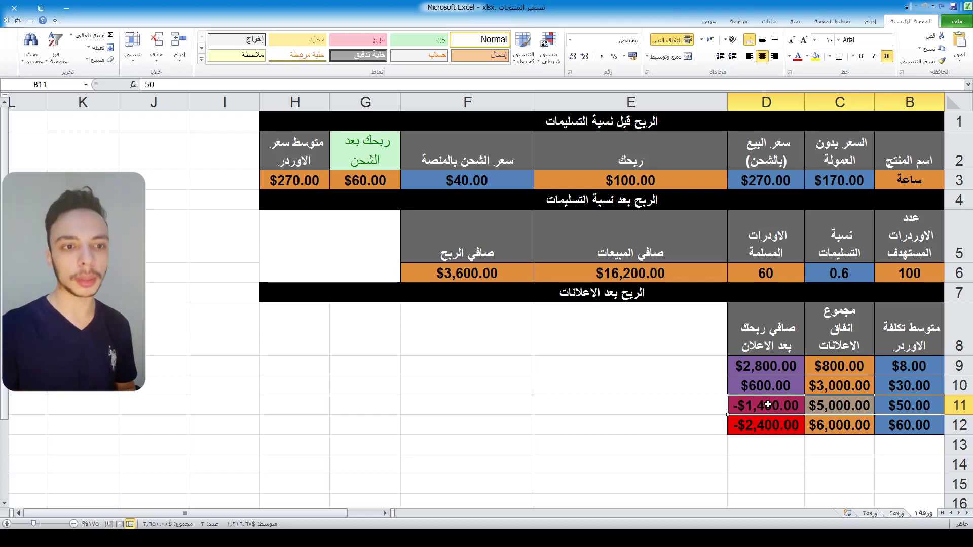
{"action": "left_click", "coordinate": [895, 428]}
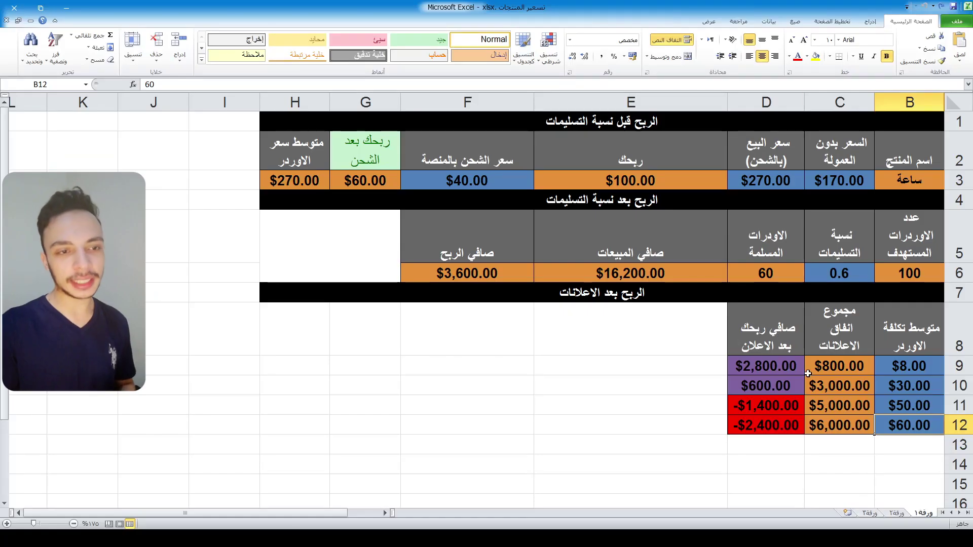
{"action": "left_click", "coordinate": [809, 375]}
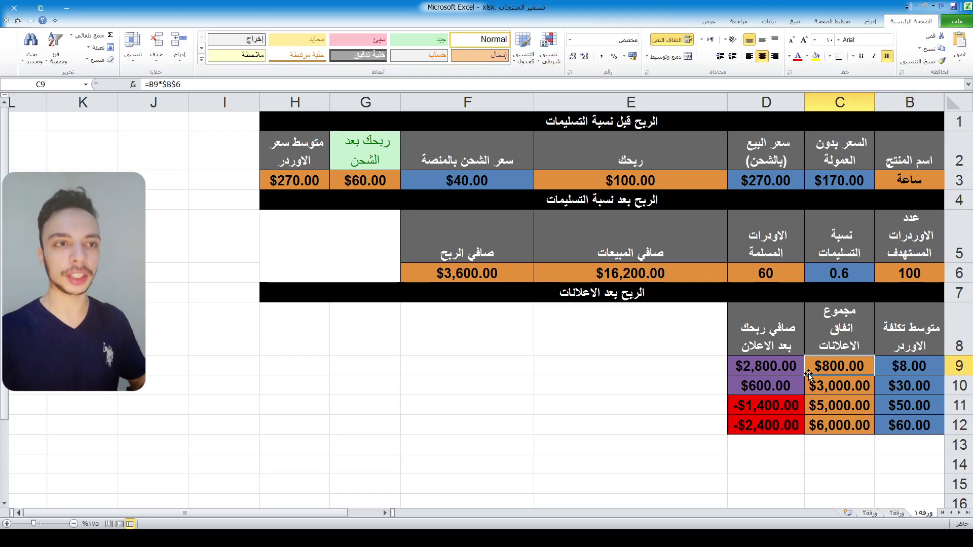
Step: Recheck the price without commission, selling price, profit after shipping, delivery rate and first average order cost cells
{"action": "left_click", "coordinate": [827, 185]}
{"action": "left_click", "coordinate": [777, 188]}
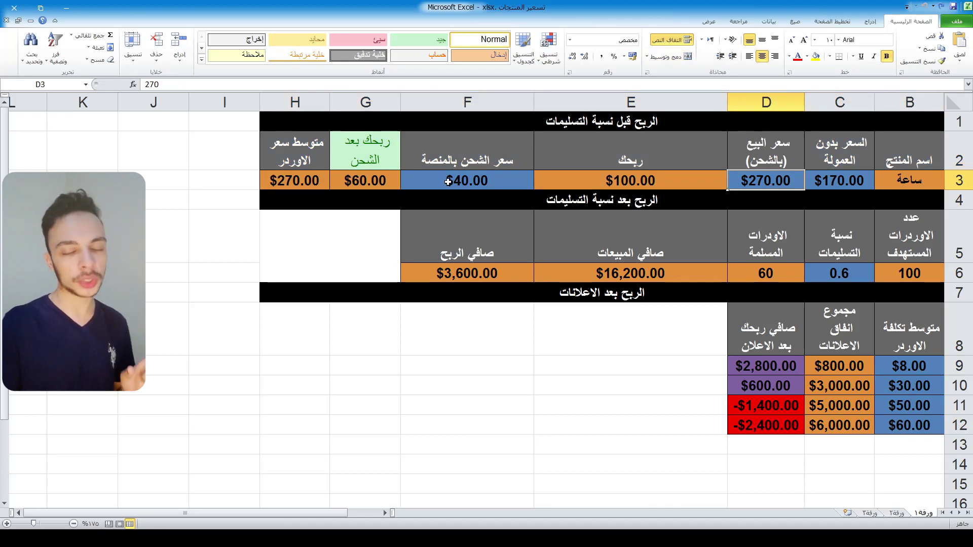
{"action": "left_click", "coordinate": [363, 185]}
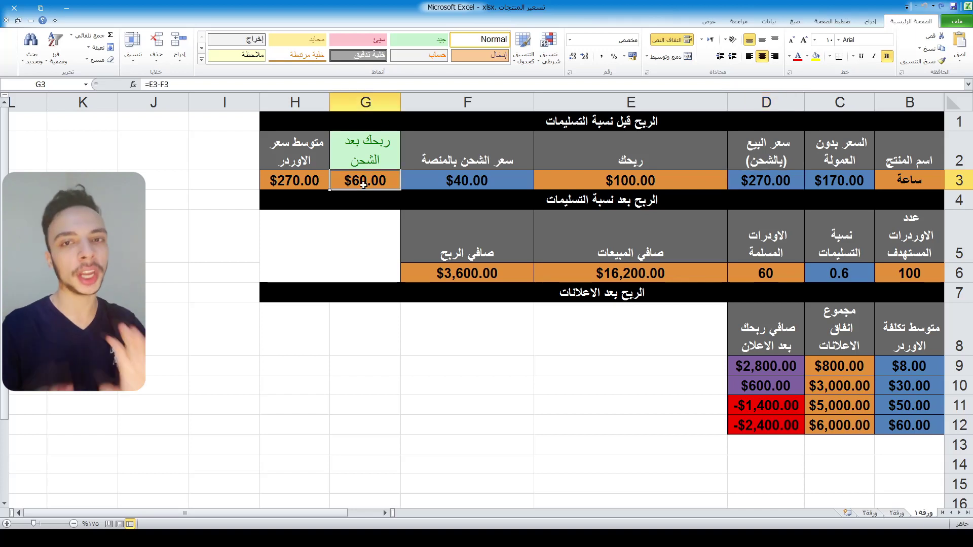
{"action": "left_click", "coordinate": [841, 274]}
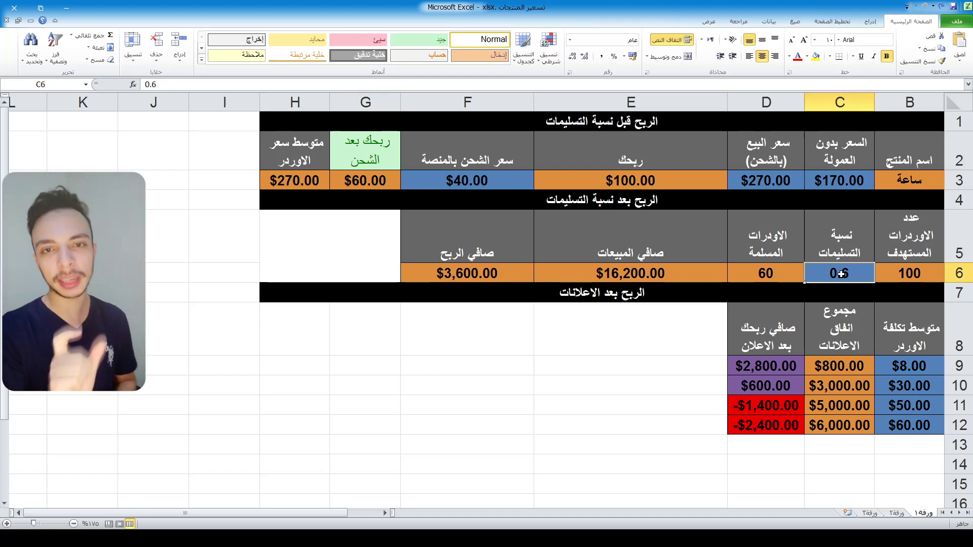
{"action": "left_click", "coordinate": [898, 366]}
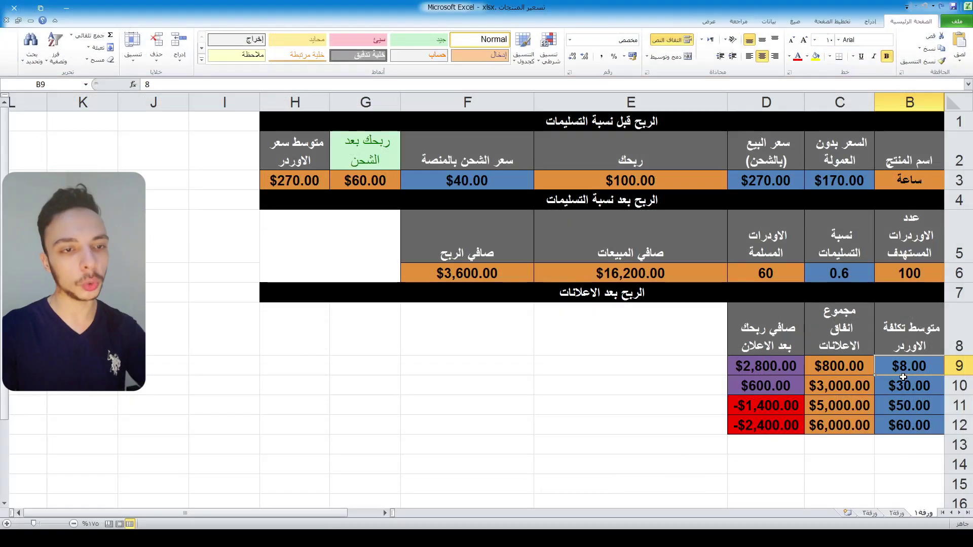
Step: Set the average order costs in cells B10 and B11 to 15 and 12, and check the resulting net profit after ads
{"action": "left_click", "coordinate": [903, 385]}
{"action": "type", "text": "15"}
{"action": "key", "text": "Return"}
{"action": "type", "text": "12"}
{"action": "left_click", "coordinate": [836, 413]}
{"action": "left_click", "coordinate": [766, 411]}
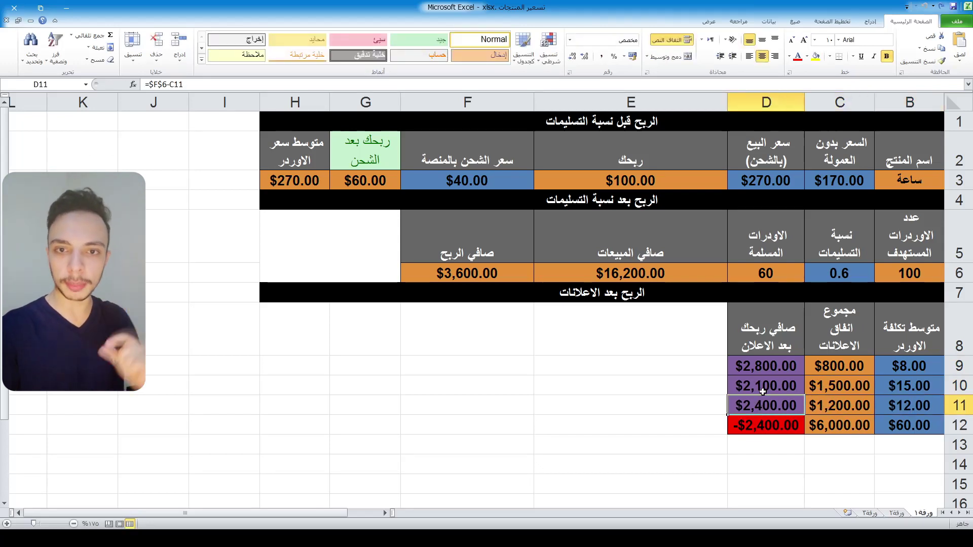